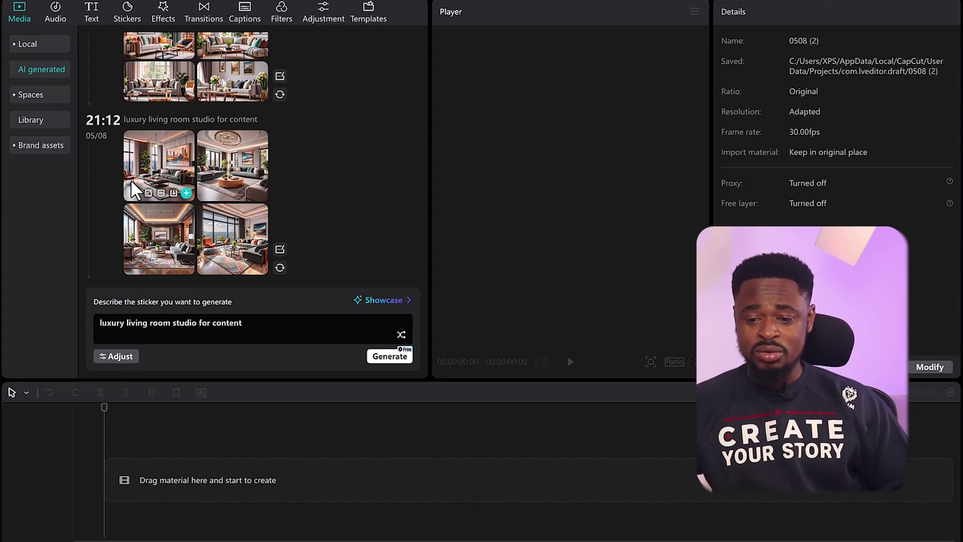
Set the AI image generator's aspect ratio to 16:9, keeping the General style.
click(111, 362)
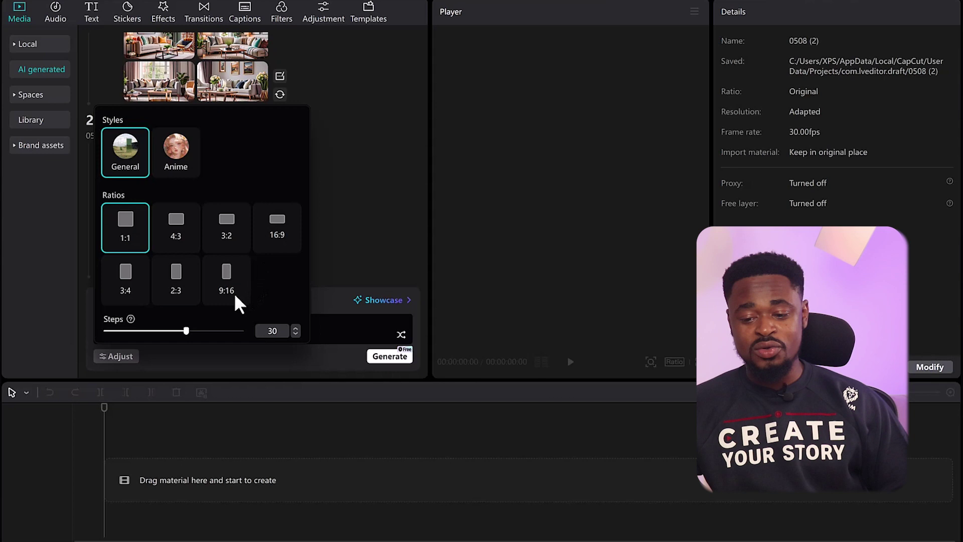
click(278, 235)
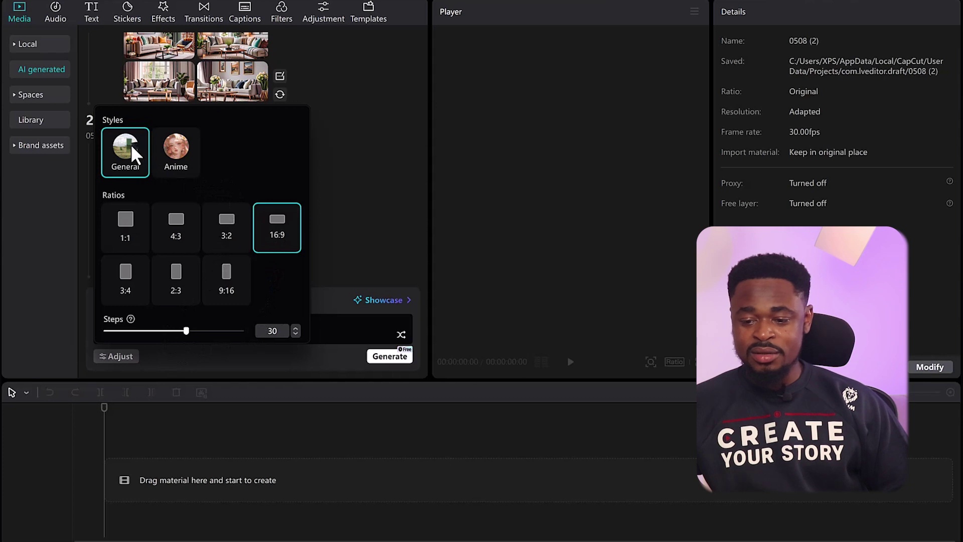
click(350, 344)
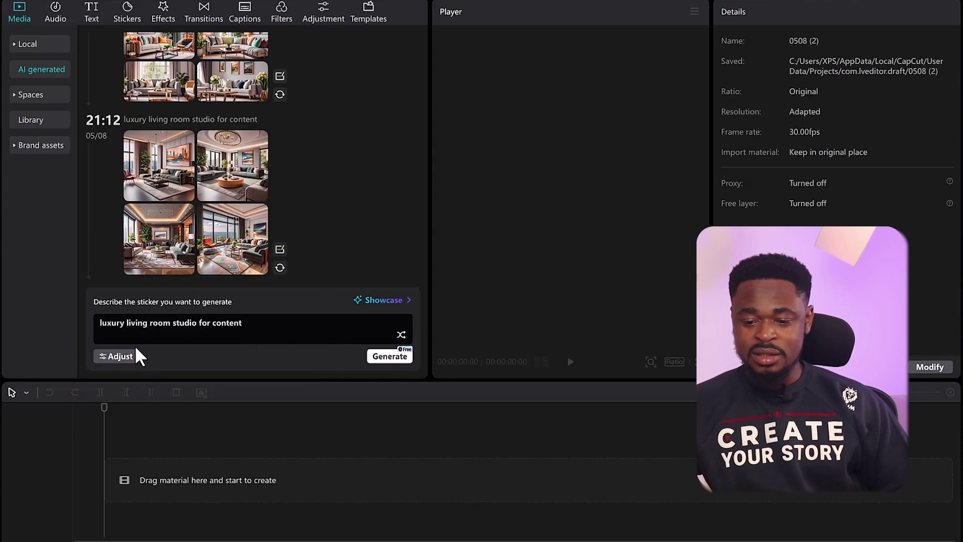
click(120, 357)
click(366, 335)
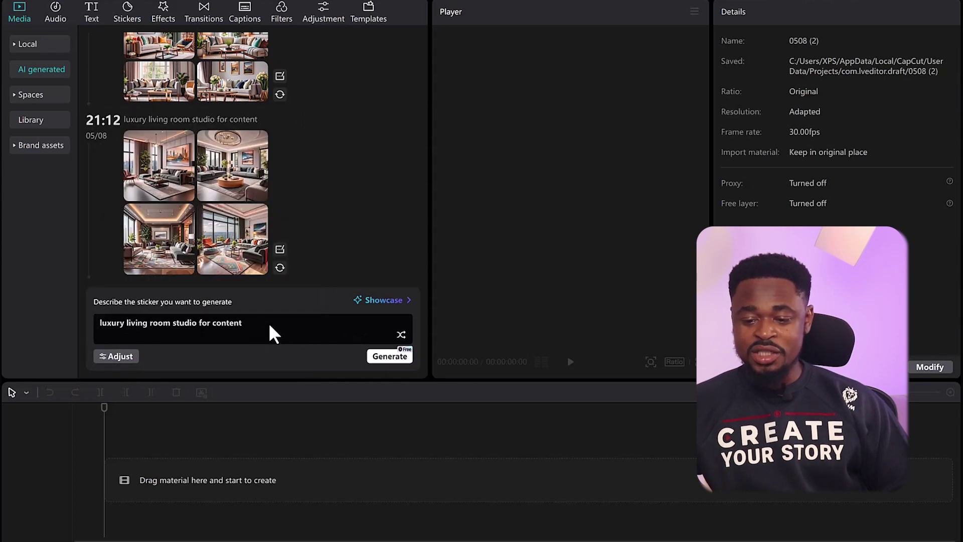
Change the image prompt to "home studio for content" and generate the images.
drag(191, 329, 86, 327)
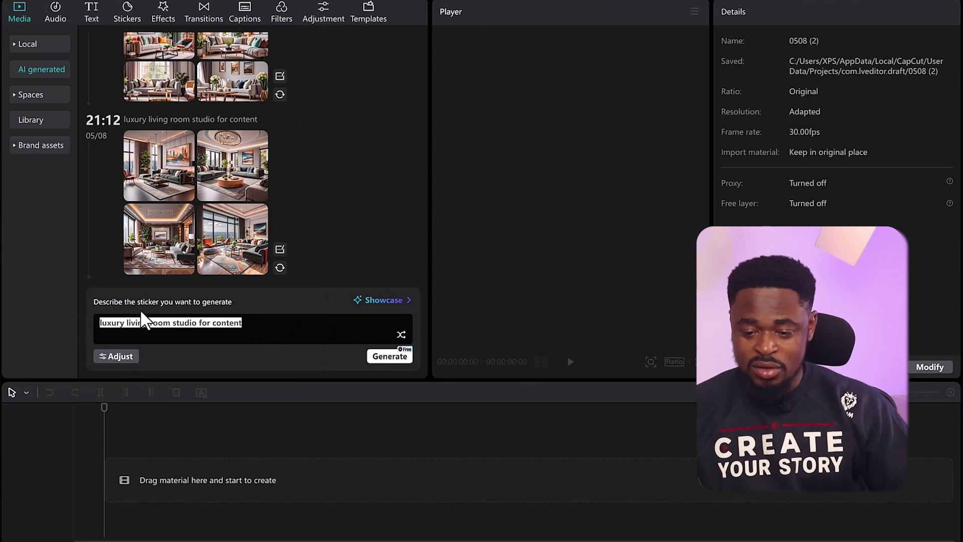
drag(171, 333, 77, 325)
text(home)
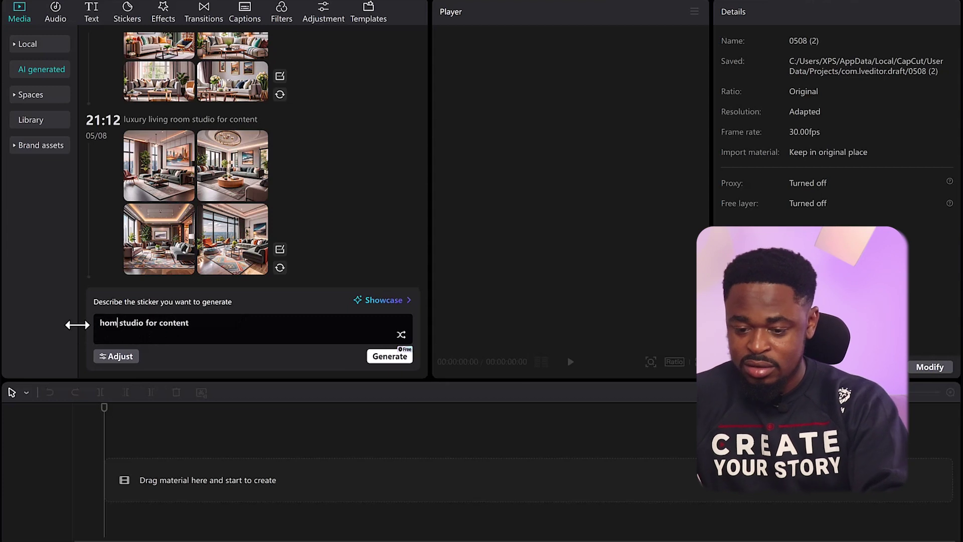
click(385, 366)
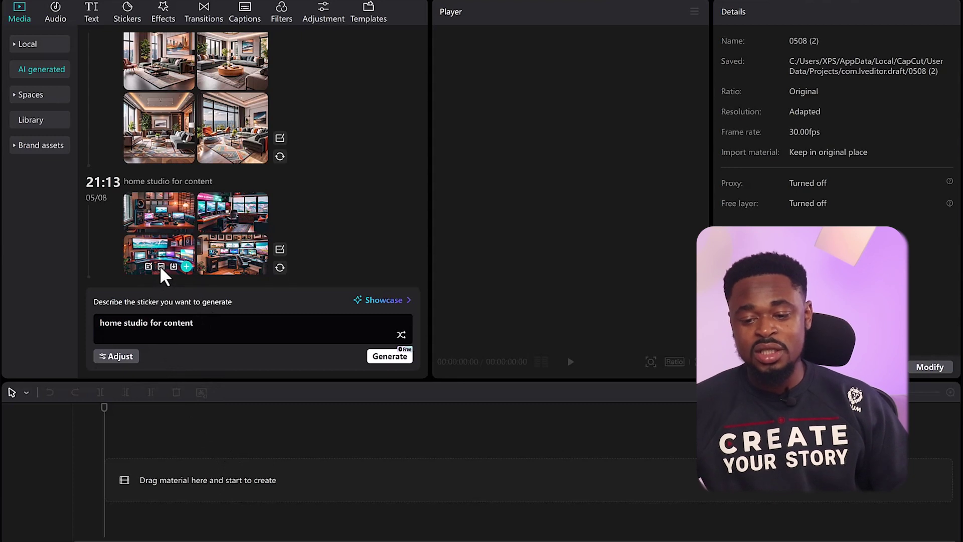
Upscale the lower-left home studio image and add the enlarged version to the timeline.
click(161, 267)
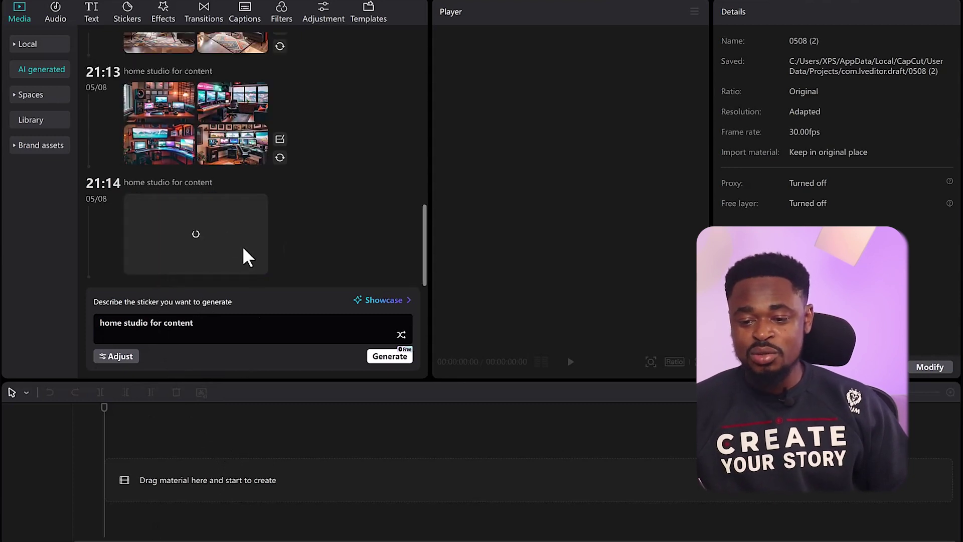
mouse_move(152, 149)
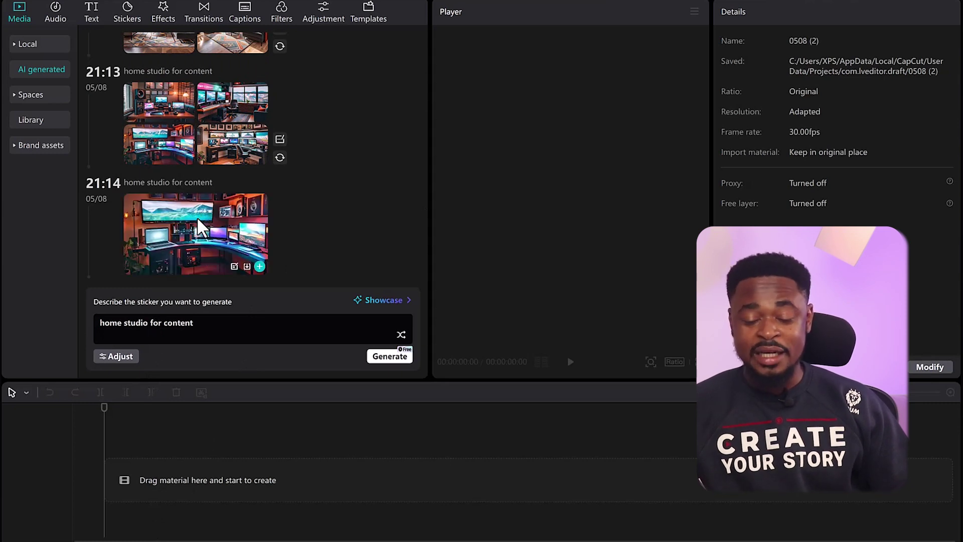
click(247, 267)
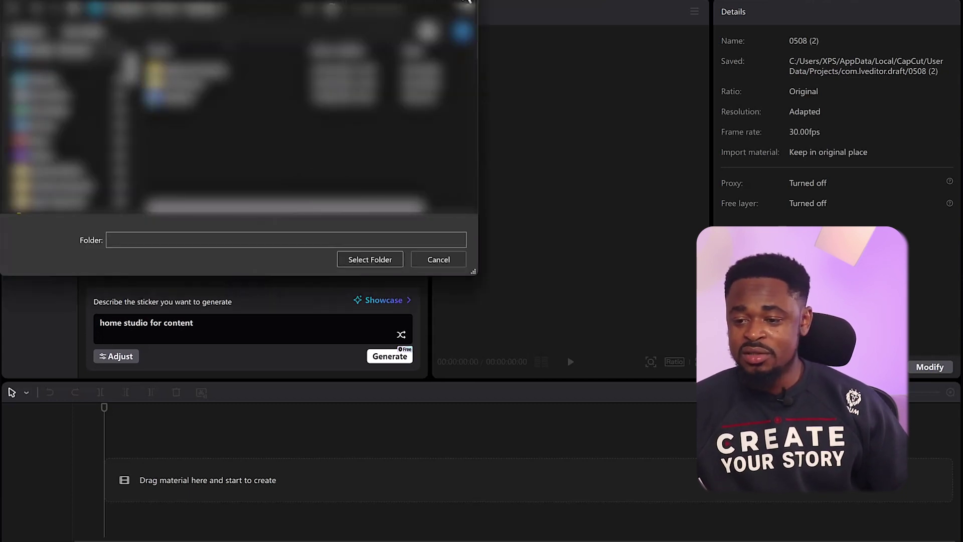
click(464, 4)
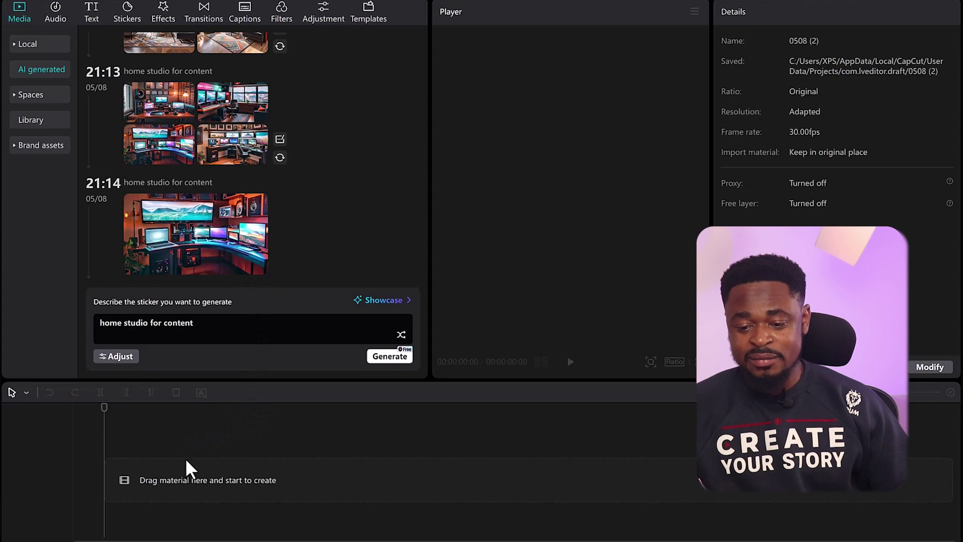
mouse_move(222, 260)
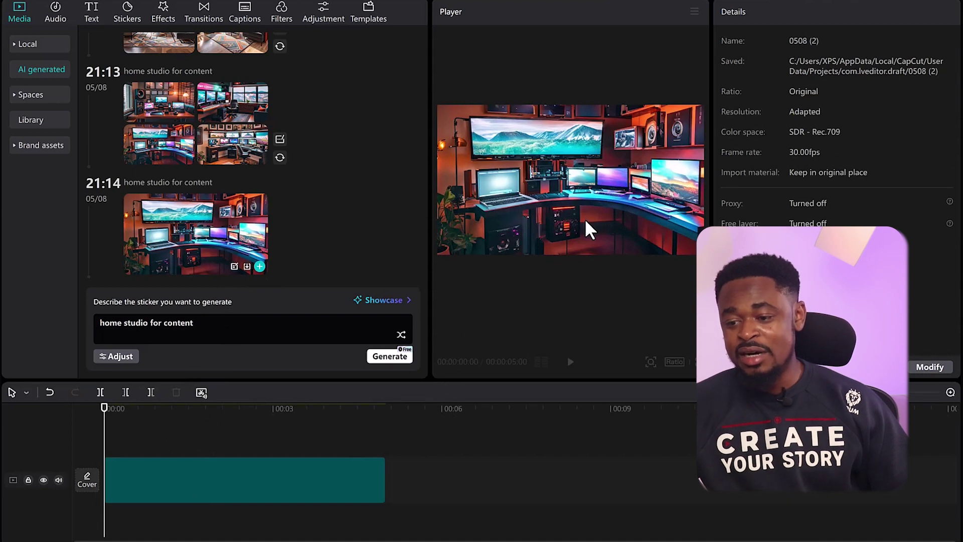
click(562, 253)
click(542, 257)
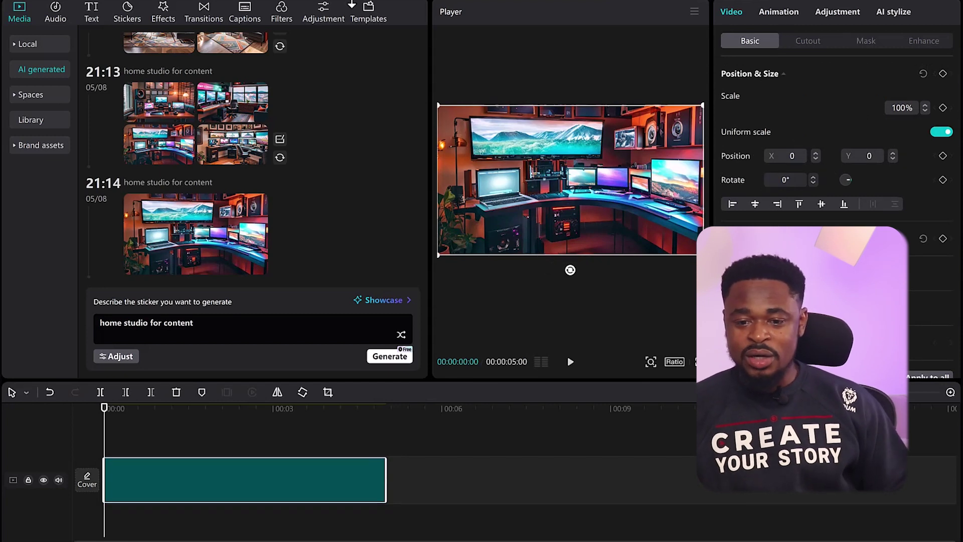
Import the video MVI_2839 from the Downloads folder and add it to the start of the timeline.
click(28, 45)
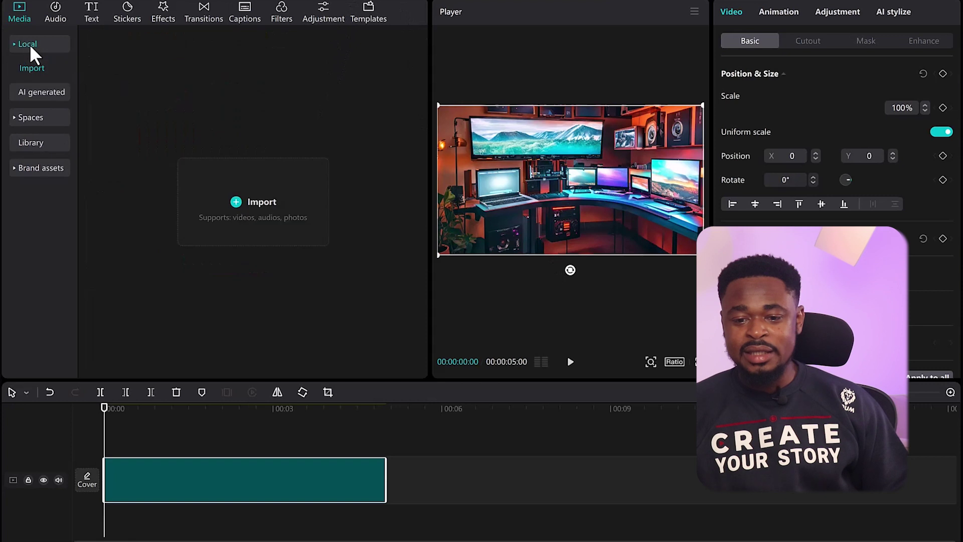
click(247, 217)
click(188, 115)
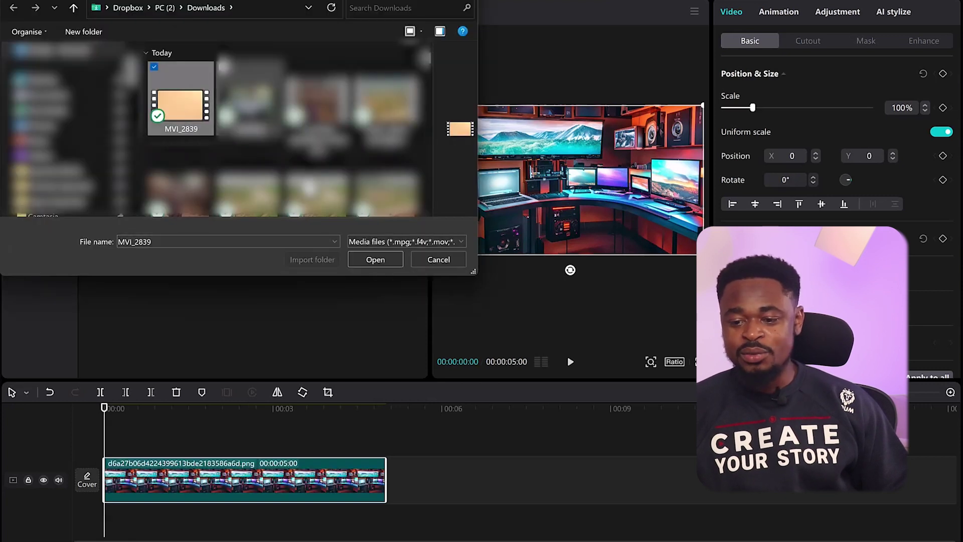
click(362, 261)
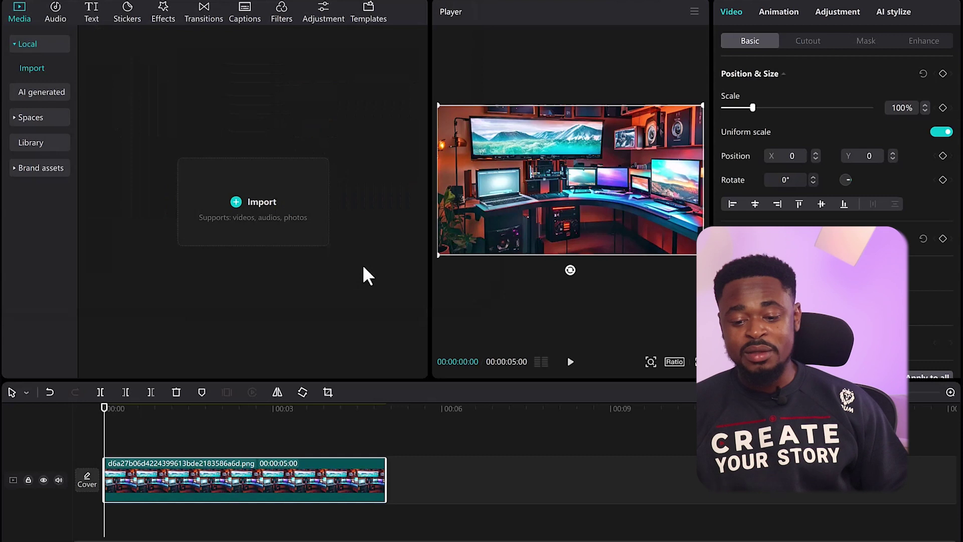
click(153, 138)
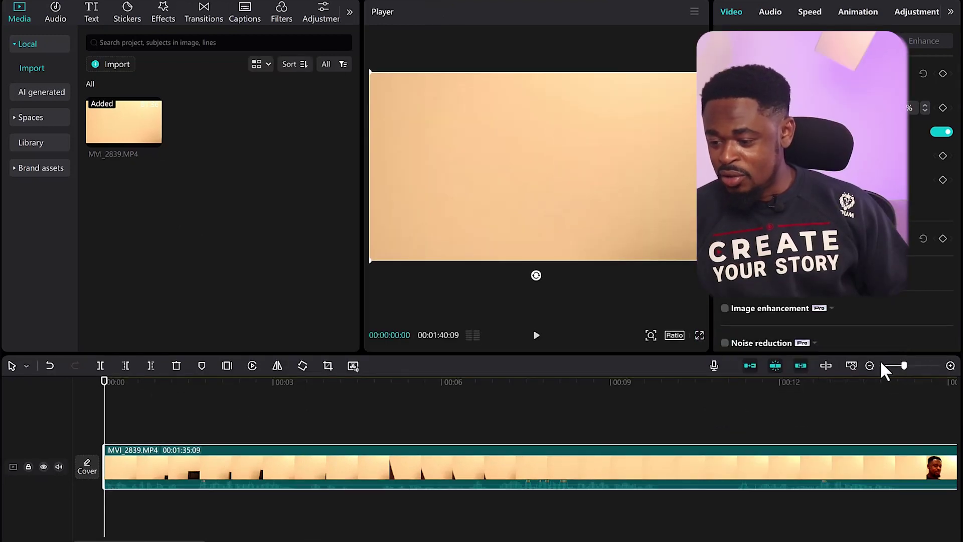
Trim the start and end of the MVI_2839 clip to leave a section of about 24 seconds.
click(869, 365)
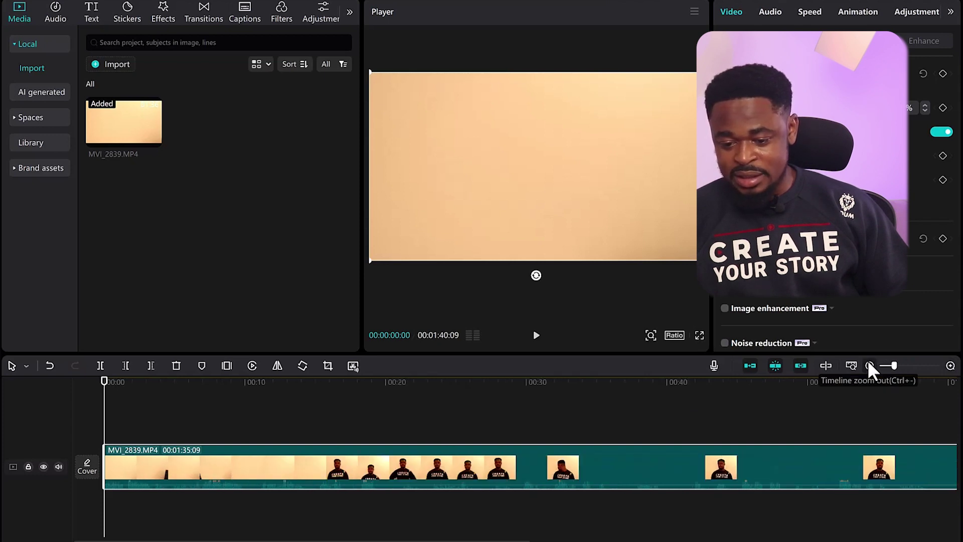
click(869, 365)
click(869, 366)
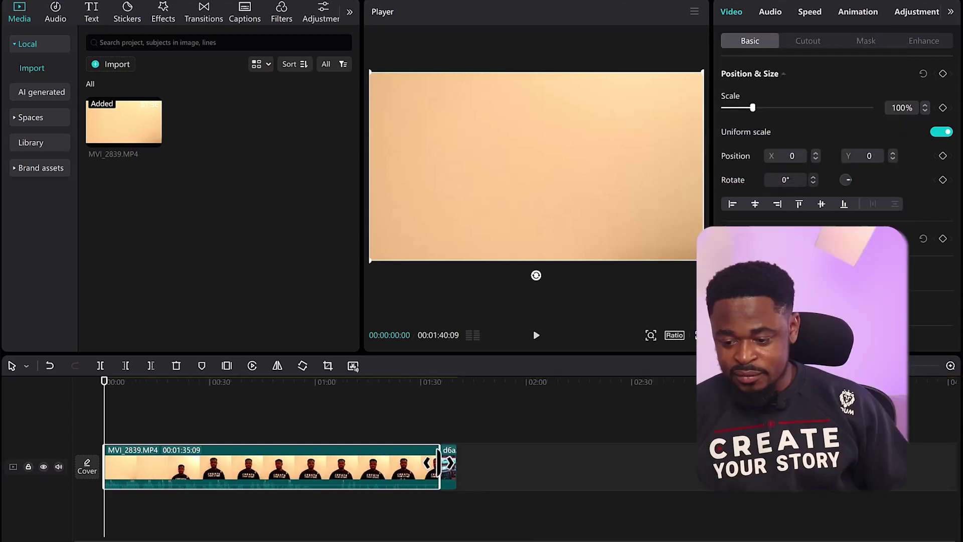
drag(434, 459, 533, 450)
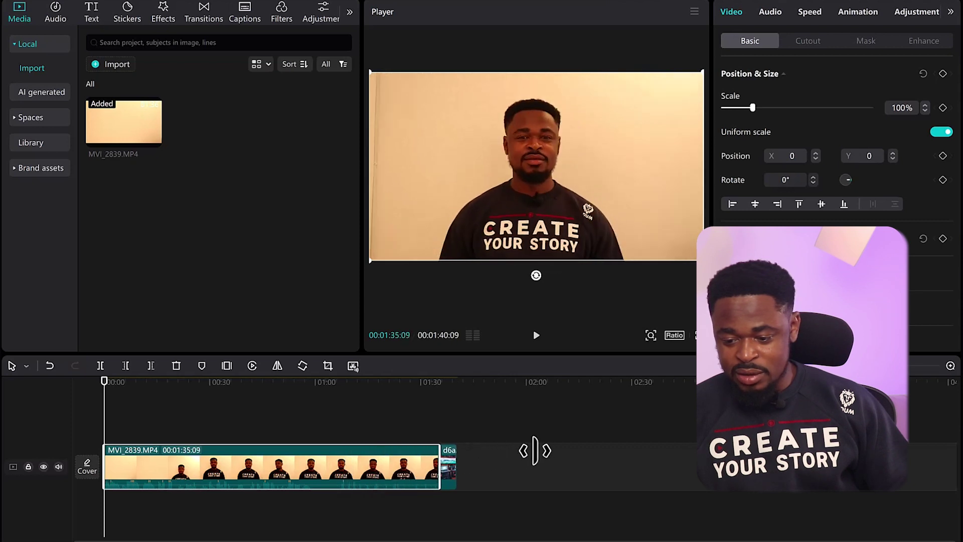
drag(440, 459, 424, 466)
drag(106, 469, 333, 464)
Place the MVI_2839 clip on the track above the home studio image at the timeline start, and extend the image to the clip's end.
drag(179, 454, 140, 415)
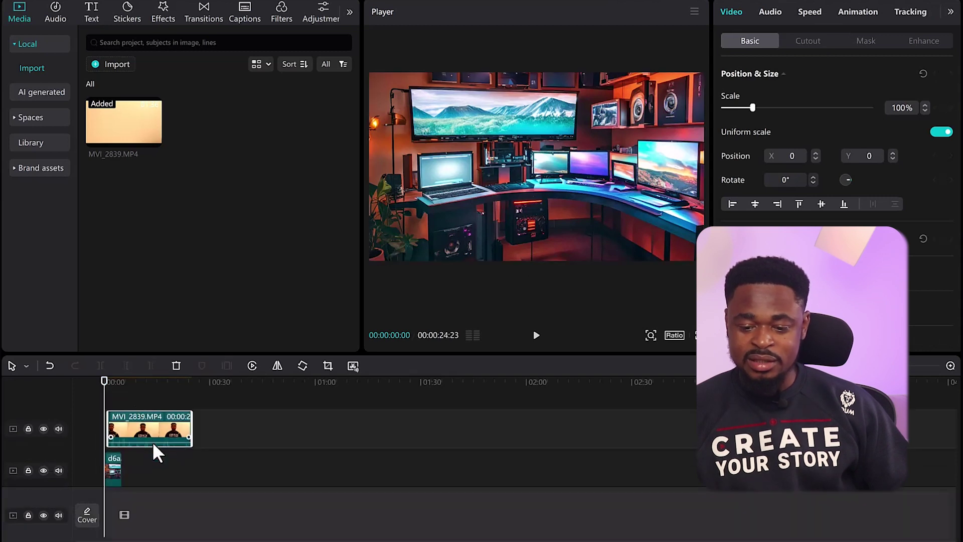
drag(133, 437, 123, 441)
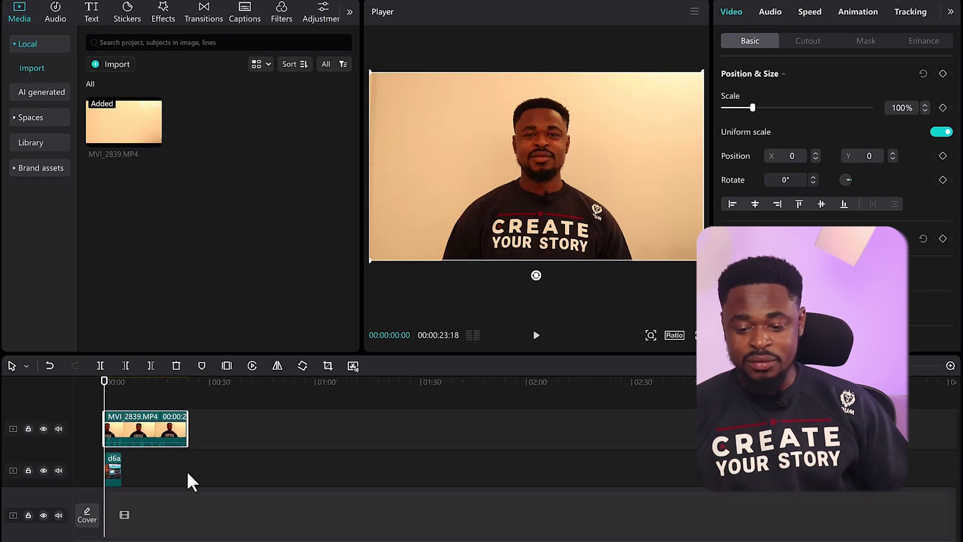
drag(122, 465, 188, 469)
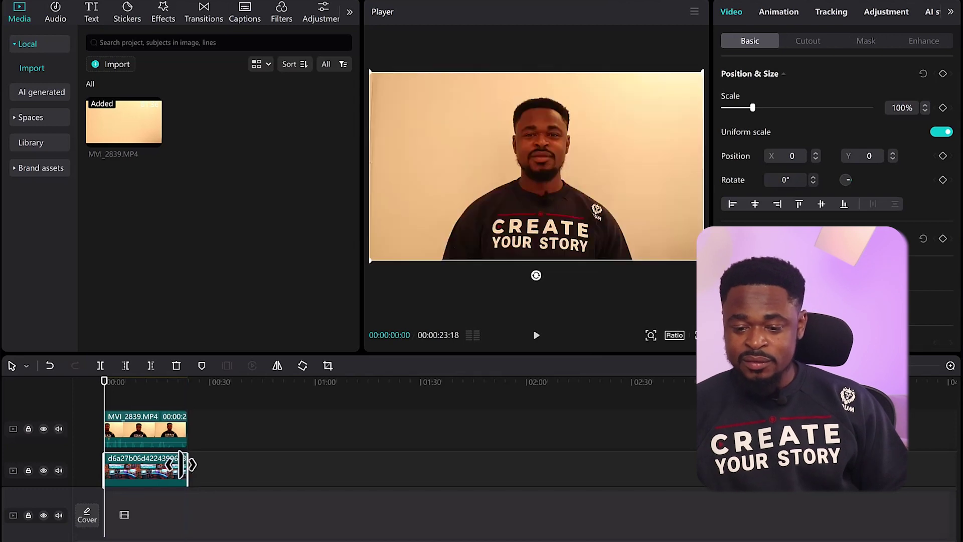
Remove the background of the MVI_2839 clip with Auto cutout so the home studio image shows behind the speaker.
click(150, 433)
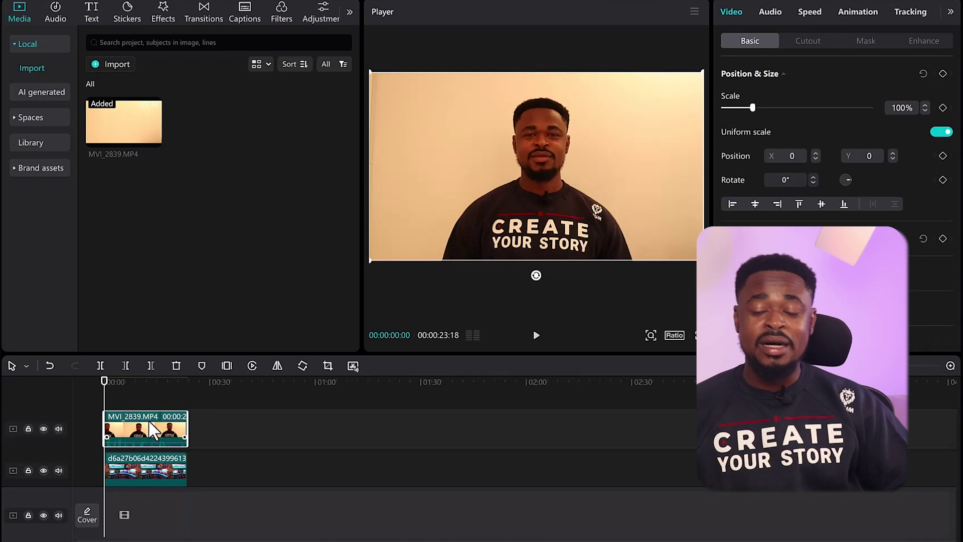
click(158, 471)
click(159, 434)
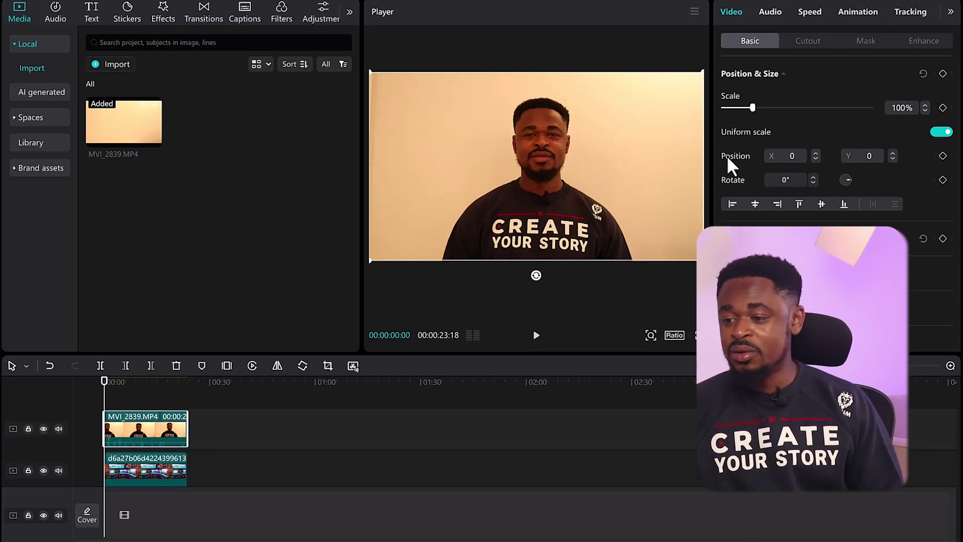
click(808, 42)
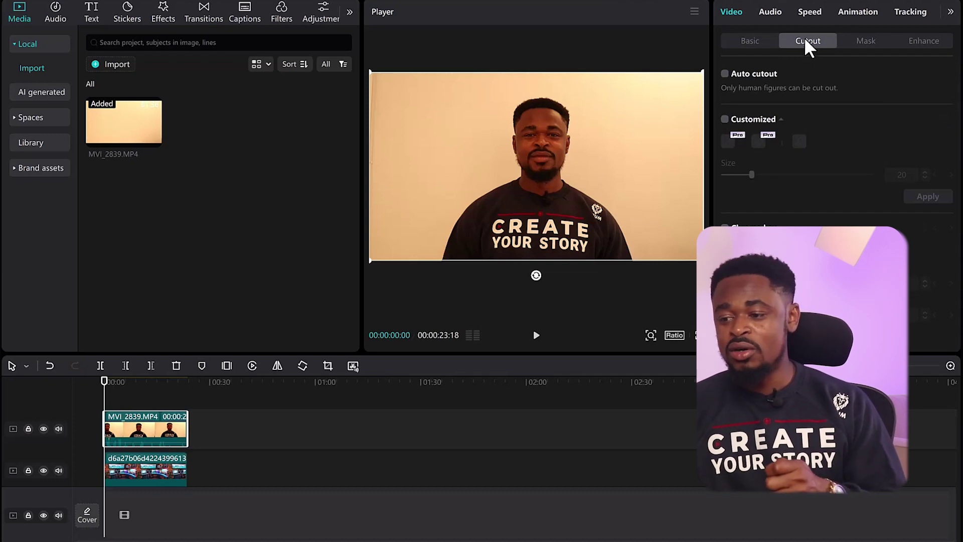
click(725, 74)
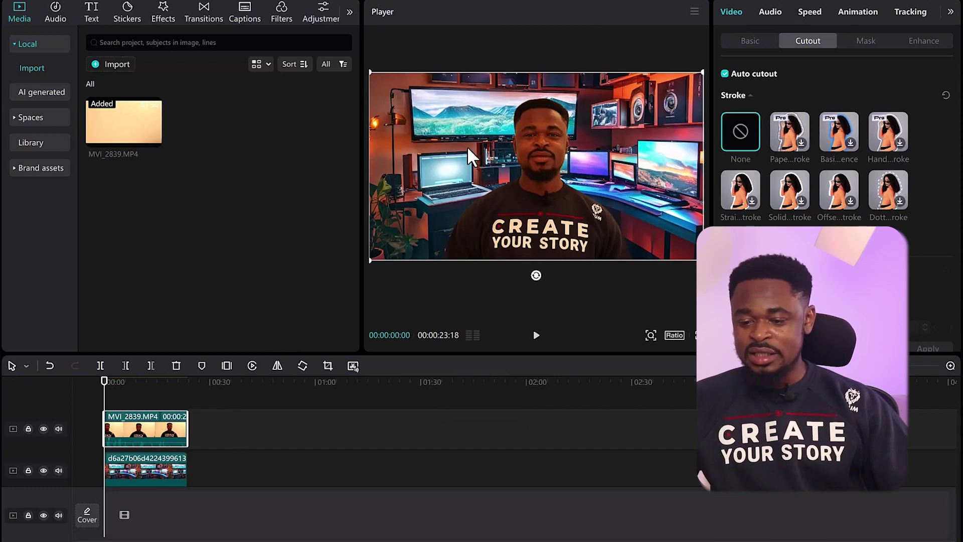
Find the Blur video effect with the search term "blurr", apply it to the home studio image only, and set its strength to 14.
click(135, 474)
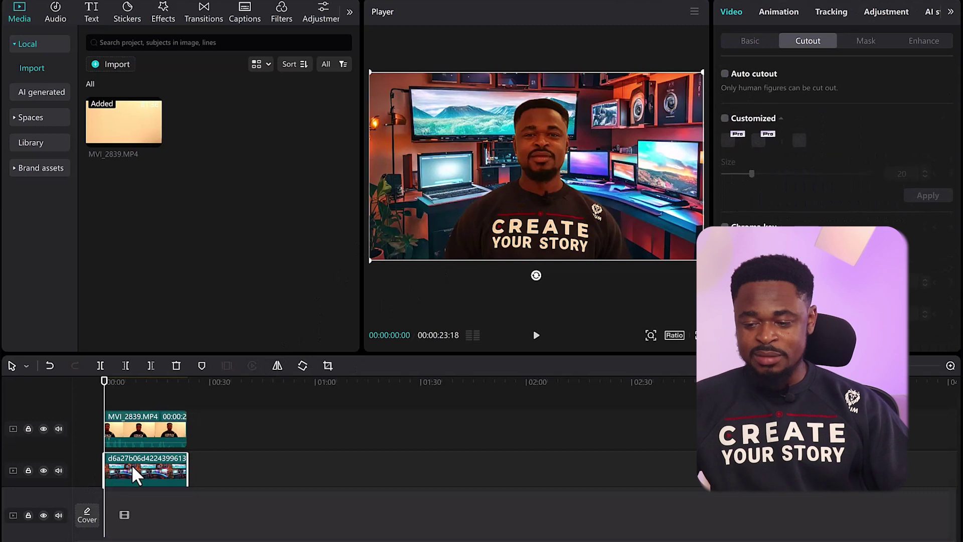
click(751, 43)
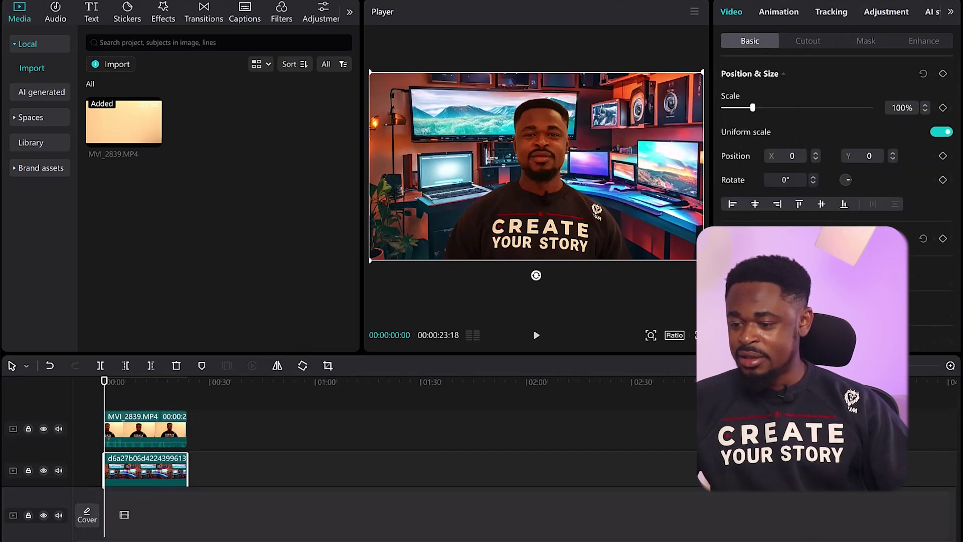
scroll(833, 150, down, 3)
scroll(833, 150, up, 3)
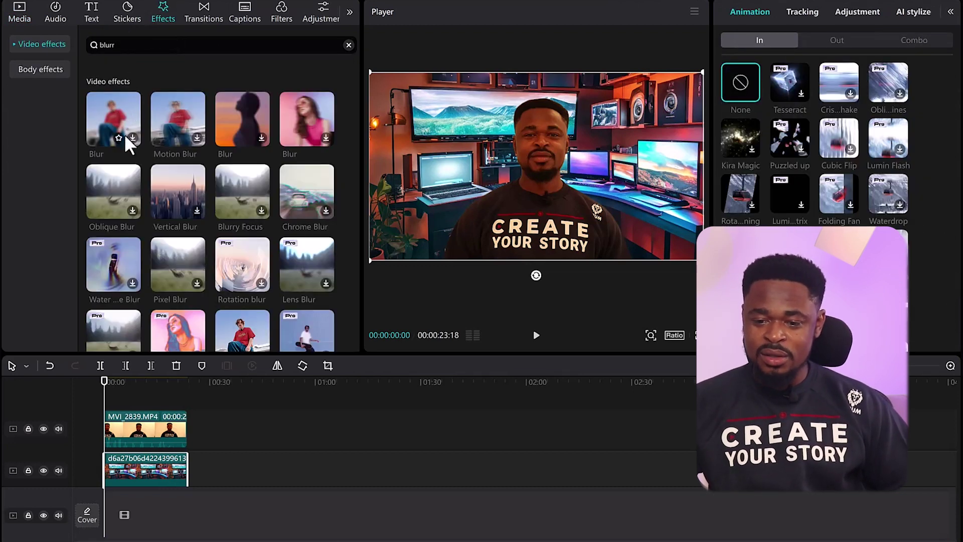
click(133, 138)
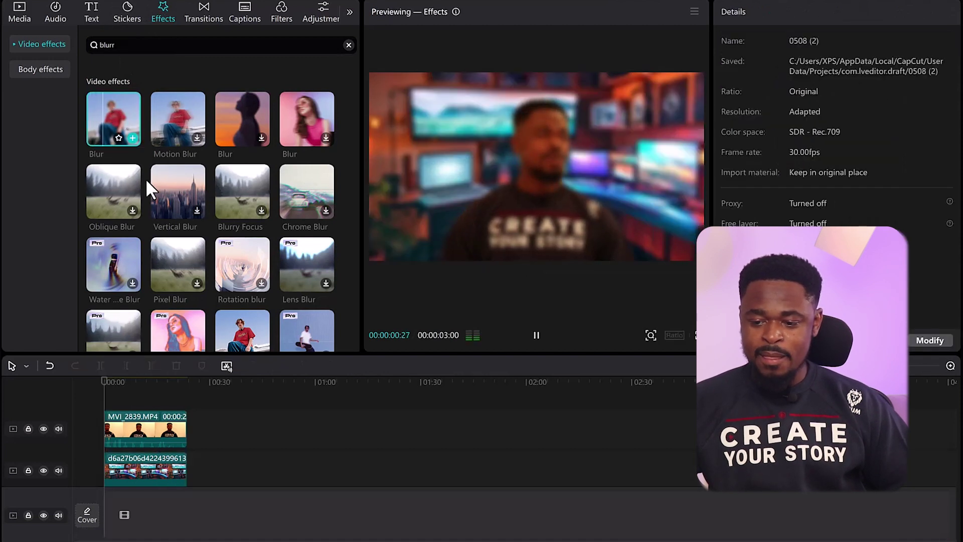
click(536, 336)
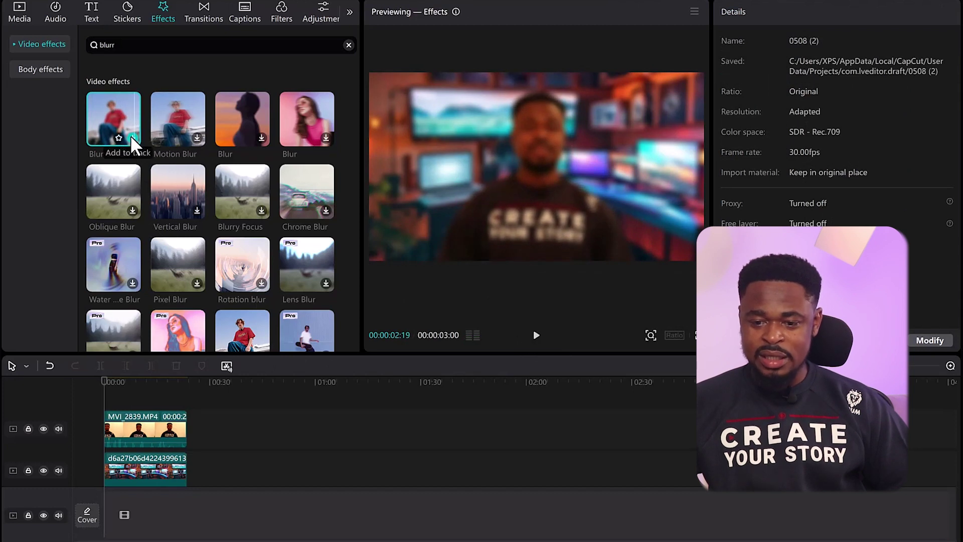
drag(131, 167, 127, 476)
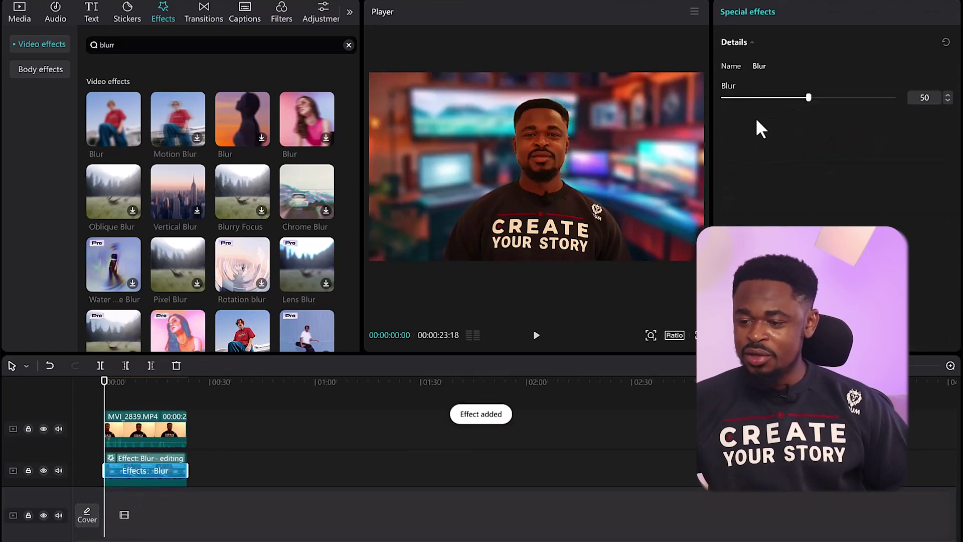
drag(805, 99, 769, 100)
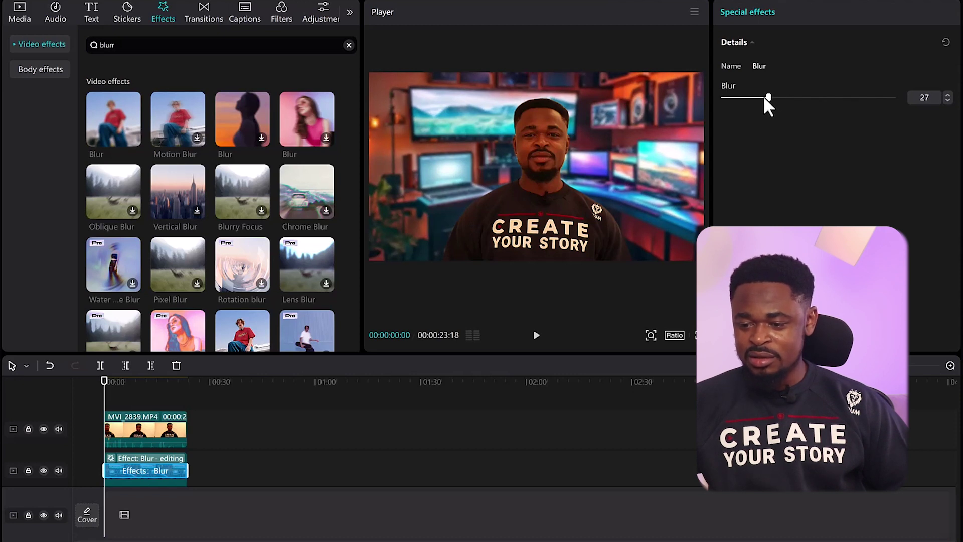
mouse_move(763, 94)
mouse_down()
mouse_move(813, 95)
mouse_move(760, 96)
mouse_up()
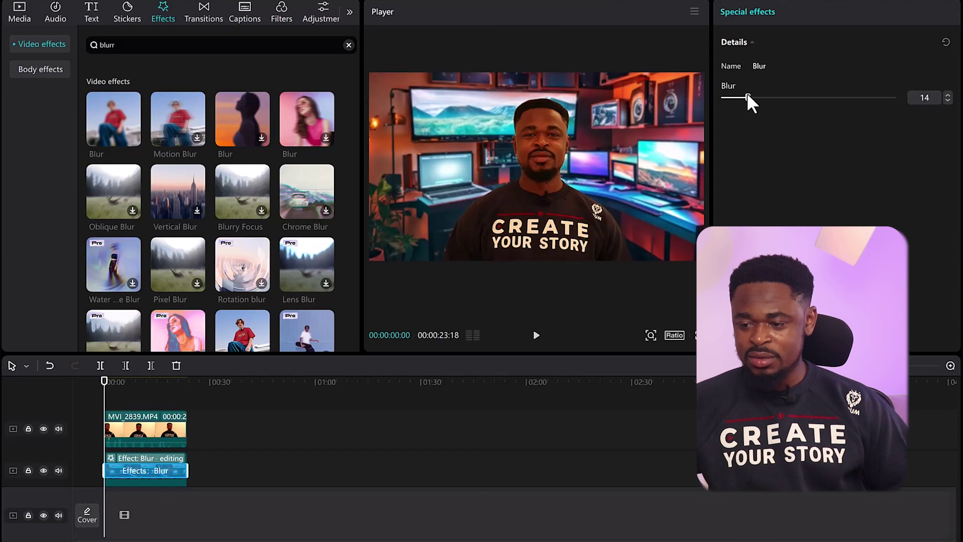
Play back the opening seconds of the composite to check the speaker against the blurred home studio background.
click(536, 335)
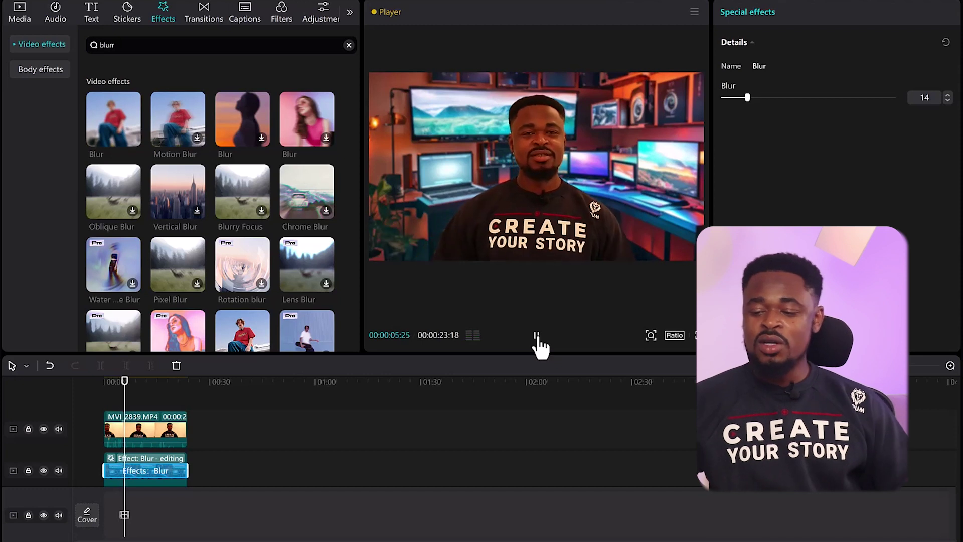
click(538, 342)
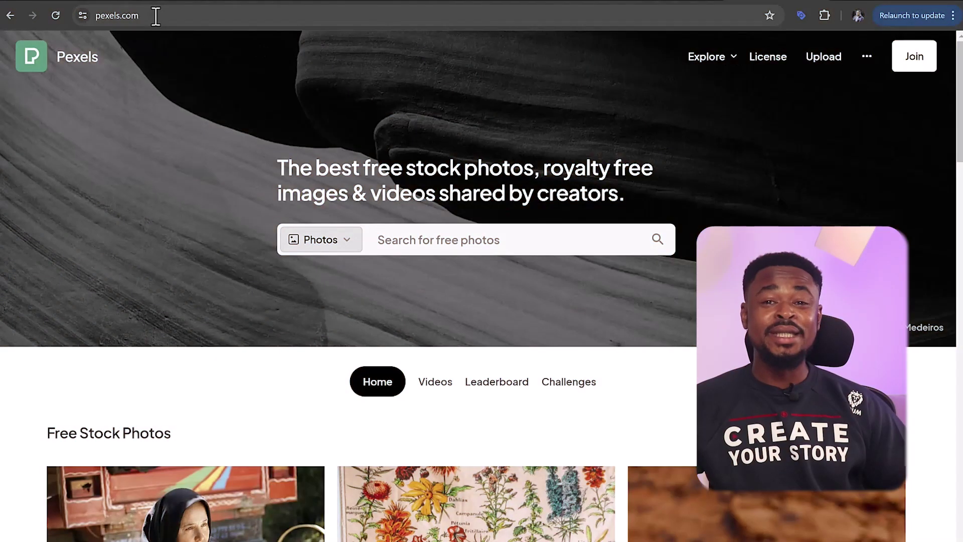
Switch to Pexels in the browser and search its photos for "youtube", refining the search to "youtube studio".
drag(156, 15, 74, 25)
click(388, 398)
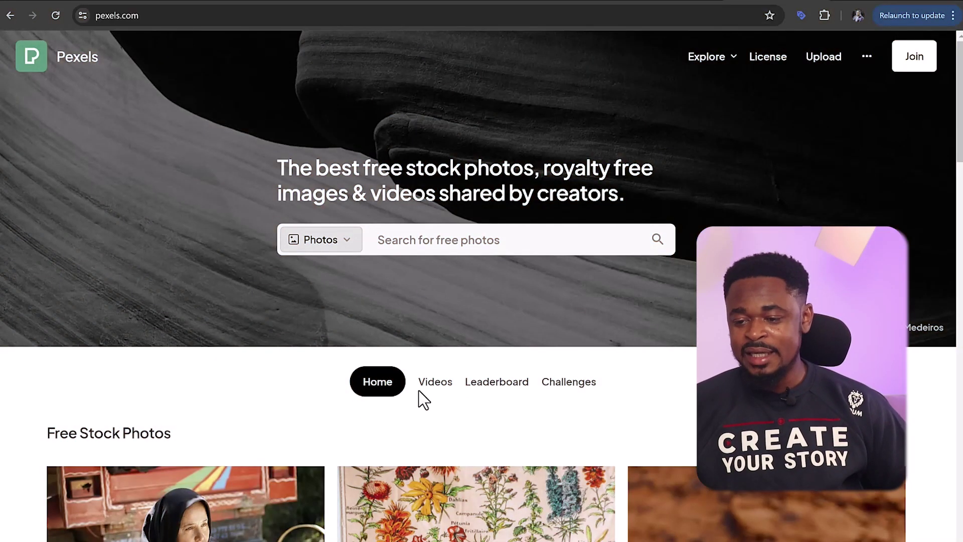
click(450, 240)
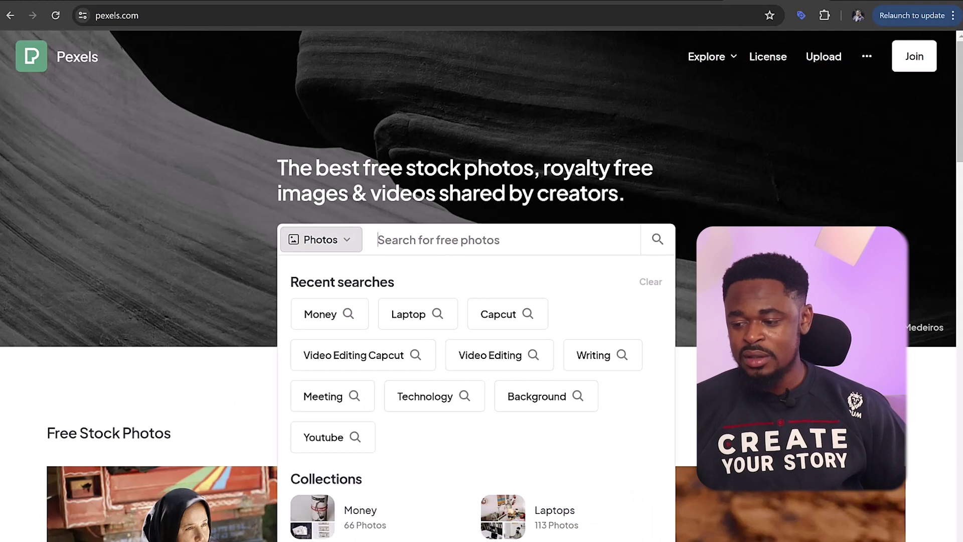
click(332, 437)
click(355, 56)
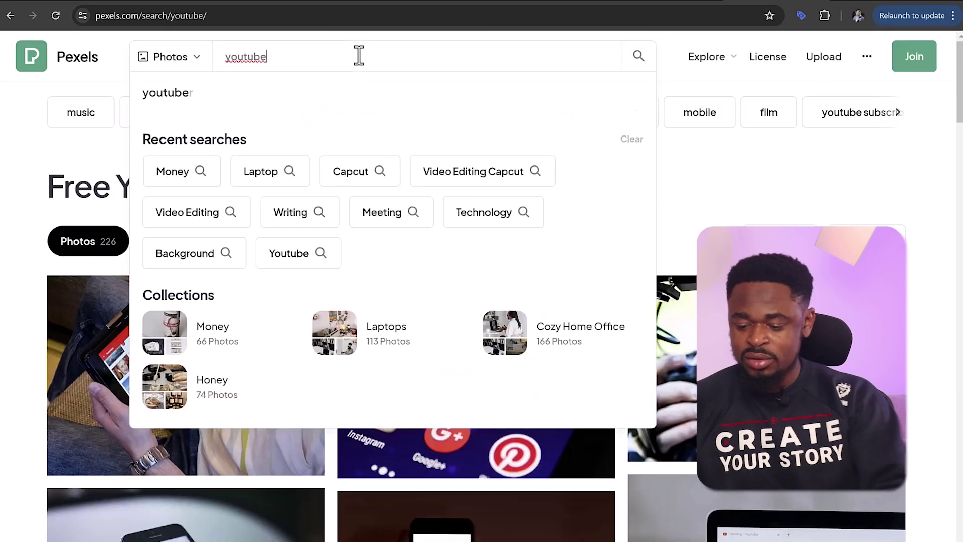
text(studio)
key(Return)
Replace the Pexels search term with "street" and get the dark street photo pexels-hikaique-50859.
key(BackSpace)
key(BackSpace)
key(BackSpace)
key(BackSpace)
key(BackSpace)
key(BackSpace)
key(BackSpace)
key(BackSpace)
key(BackSpace)
key(BackSpace)
key(BackSpace)
key(BackSpace)
key(BackSpace)
key(BackSpace)
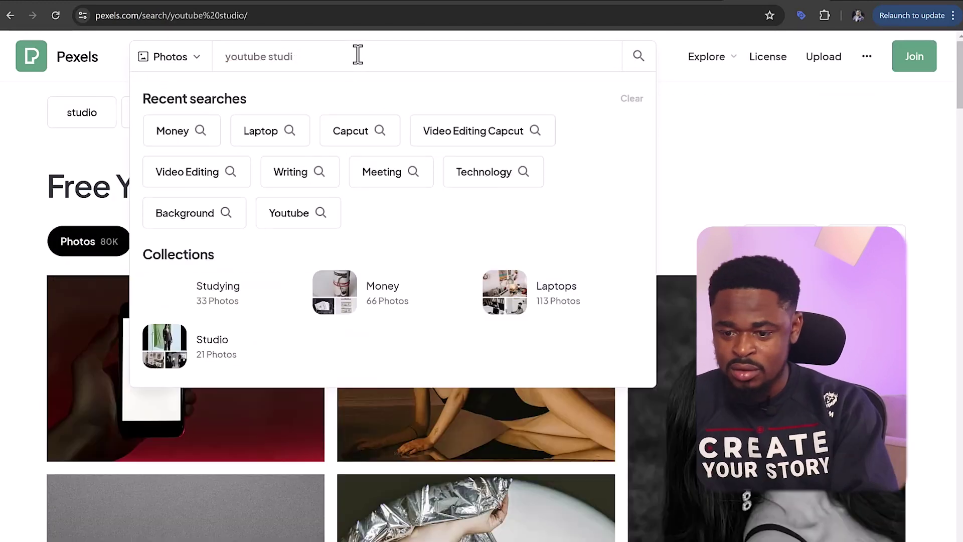
text(street)
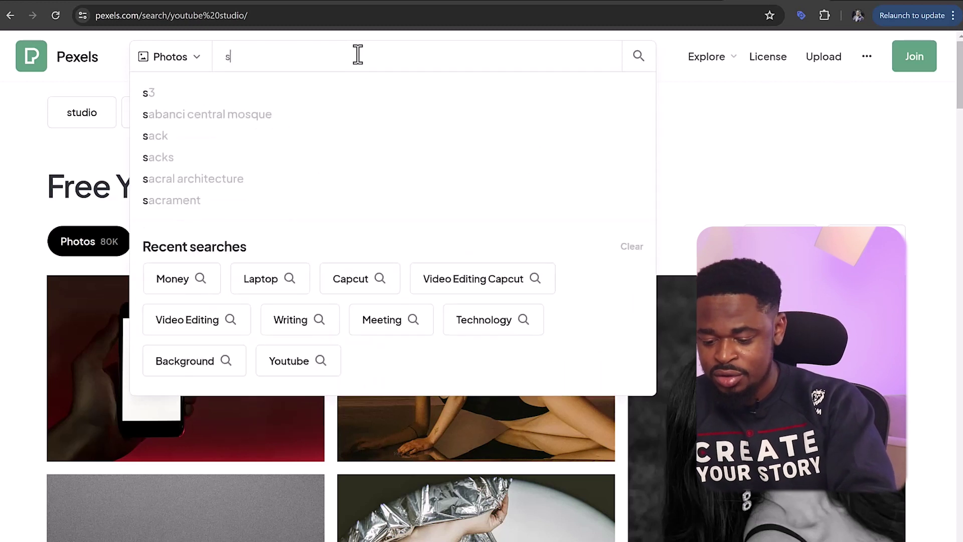
key(Return)
click(245, 381)
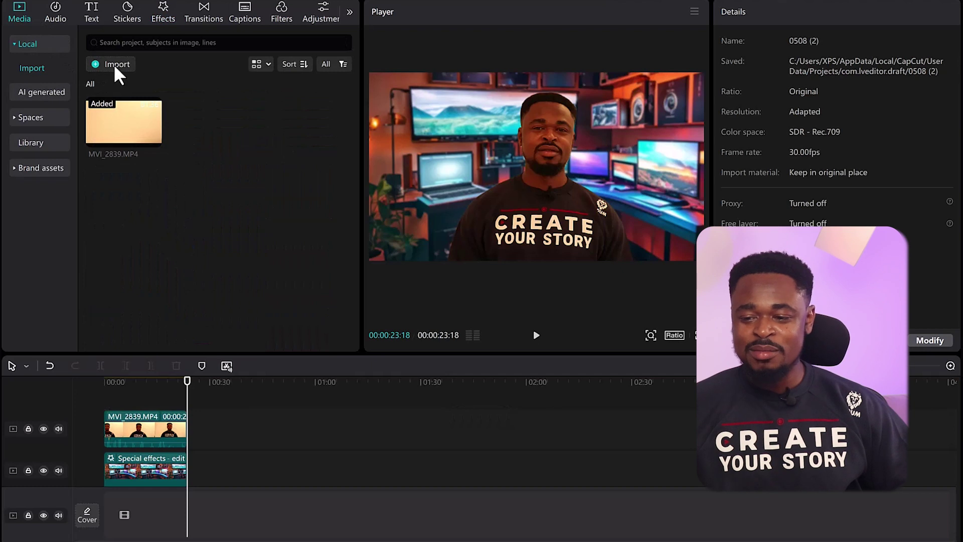
Back in CapCut, import pexels-hikaique-50859 from Downloads, add it to the timeline and enlarge it to fill the frame.
click(114, 66)
click(179, 96)
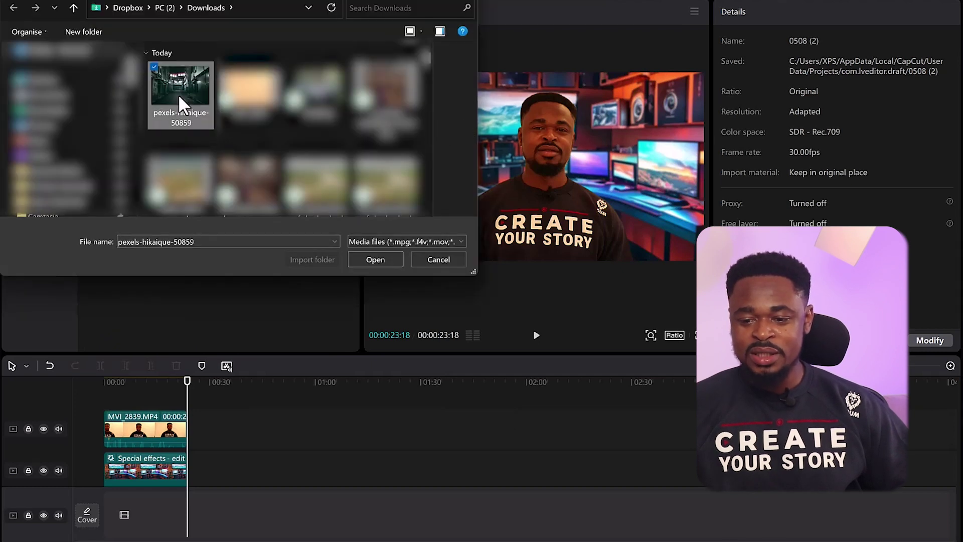
click(372, 257)
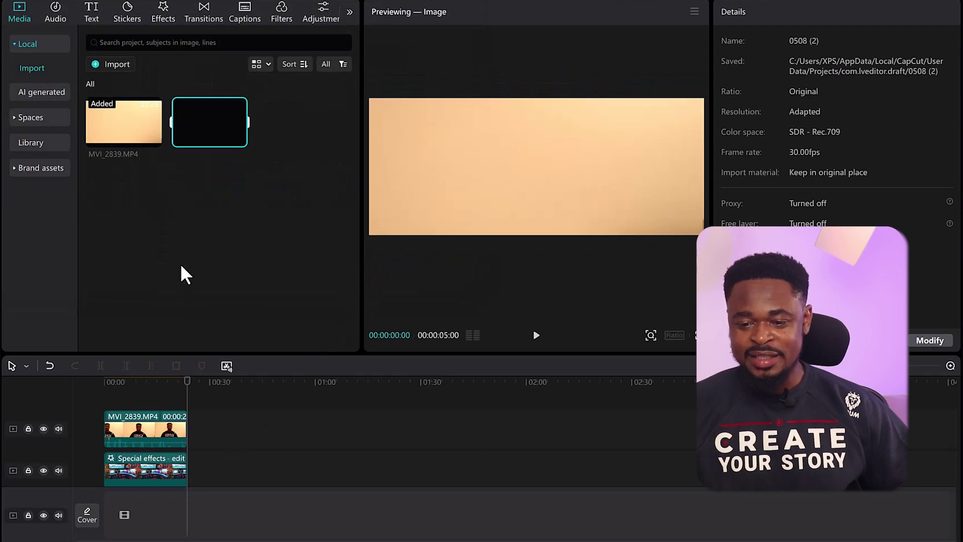
click(237, 141)
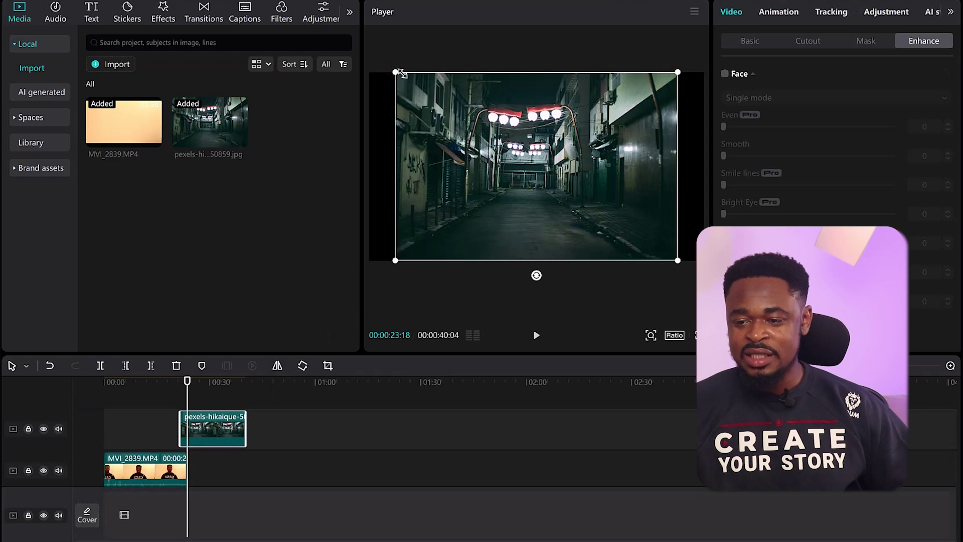
drag(397, 74, 340, 45)
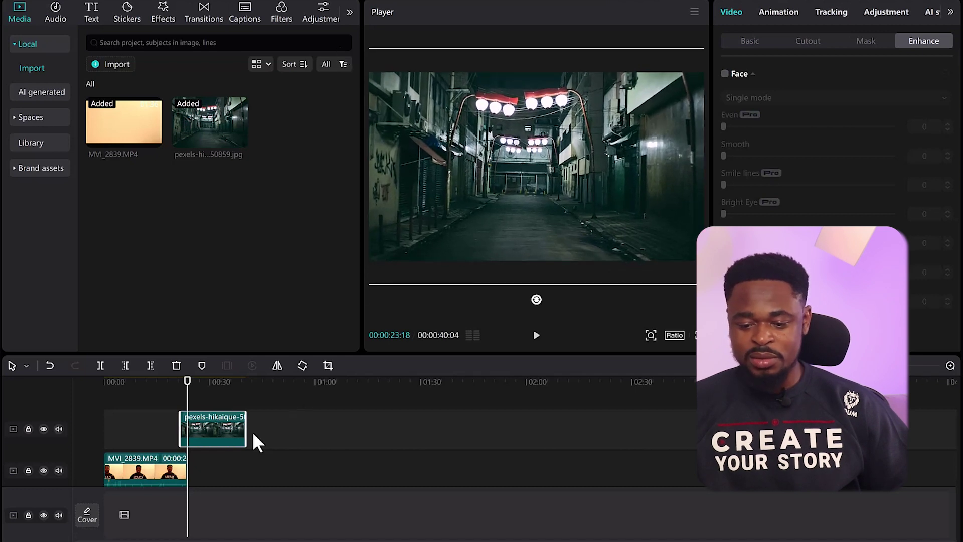
Layer the street image beneath the speaker clip for its full length, and shorten the home studio image to about 12 seconds.
drag(231, 432, 134, 386)
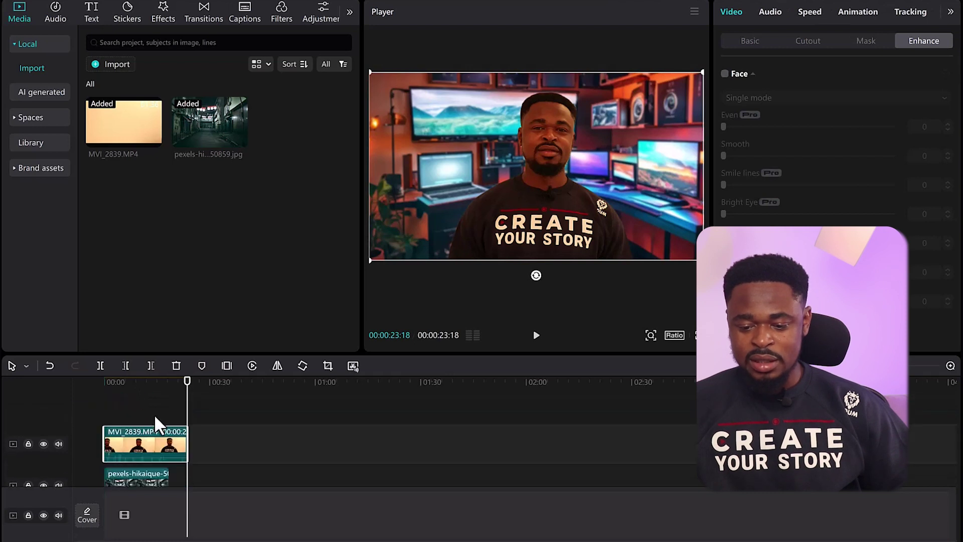
drag(168, 450, 148, 472)
scroll(158, 438, down, 1)
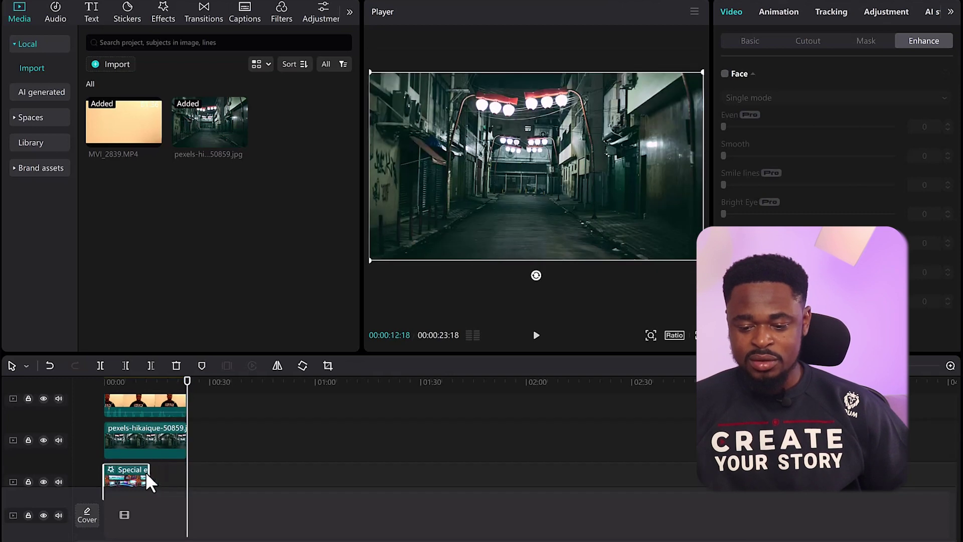
drag(108, 438, 149, 432)
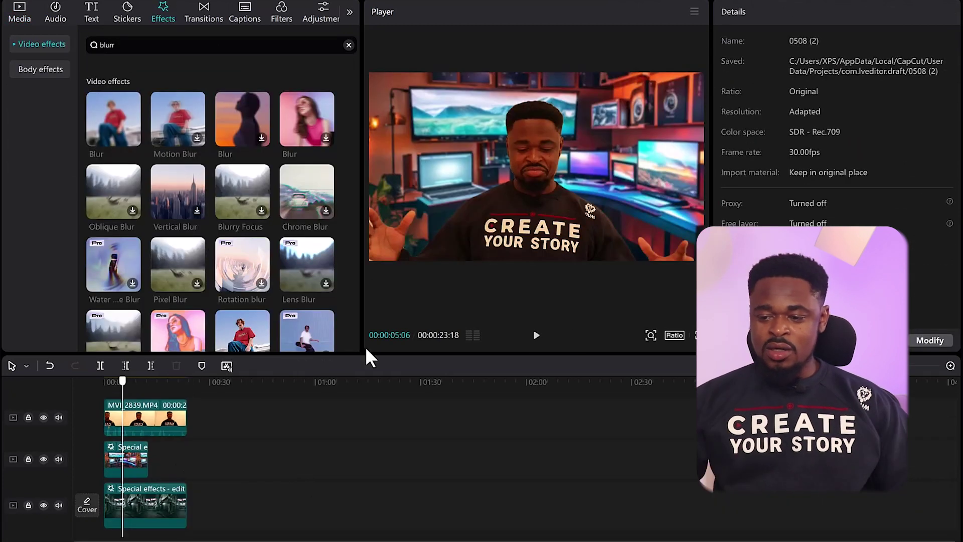
Play back the timeline to check the background change from the home studio to the street.
click(541, 336)
click(542, 337)
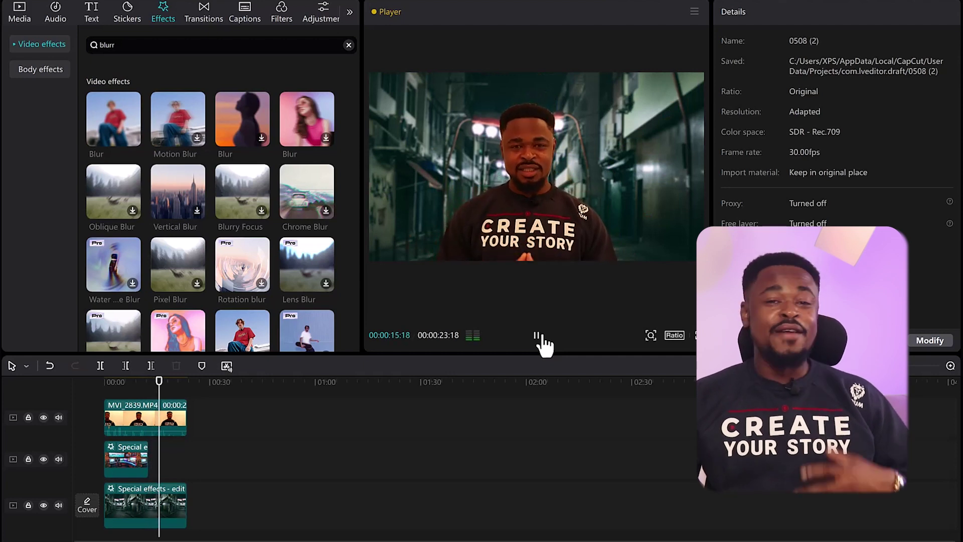
click(536, 336)
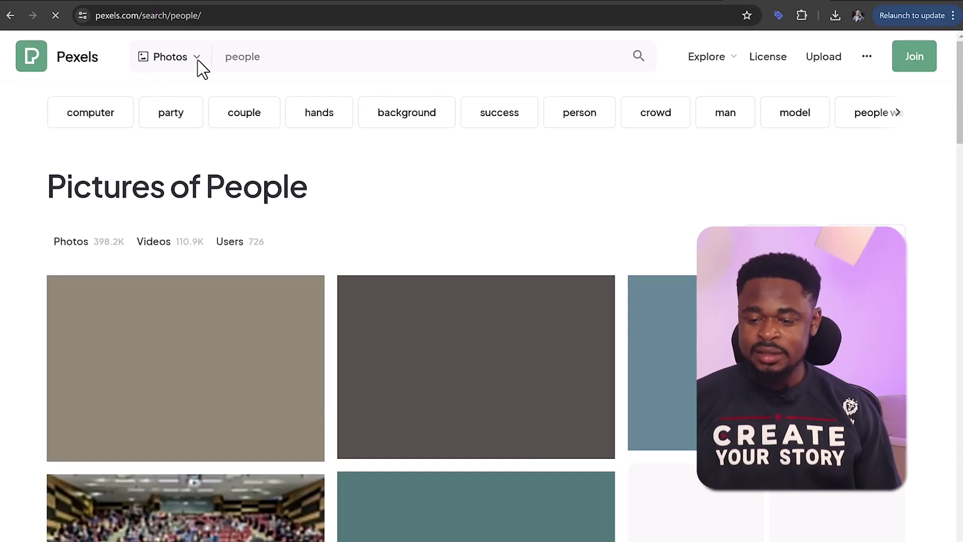
Switch the Pexels "people" search to videos and download the clip of two women in white T-shirts outdoors.
click(189, 59)
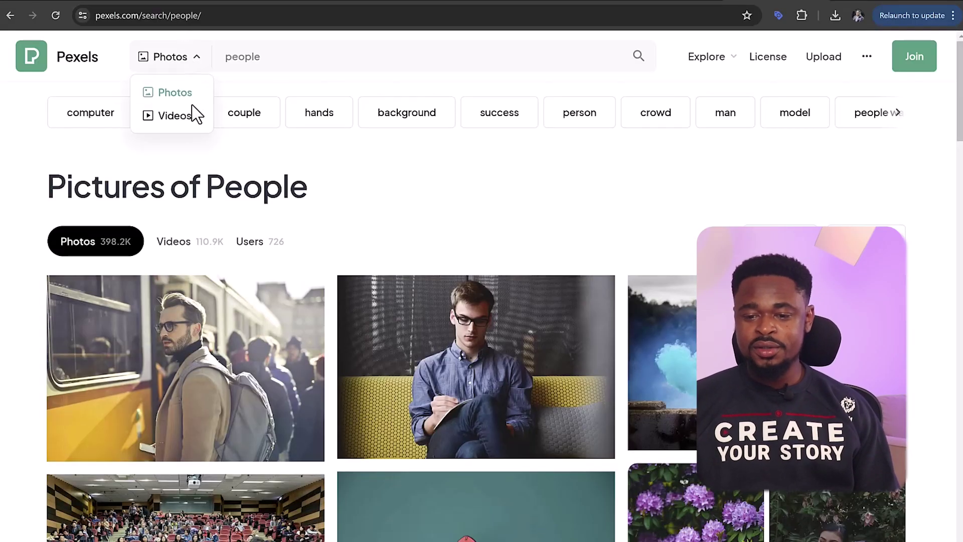
click(196, 115)
key(Return)
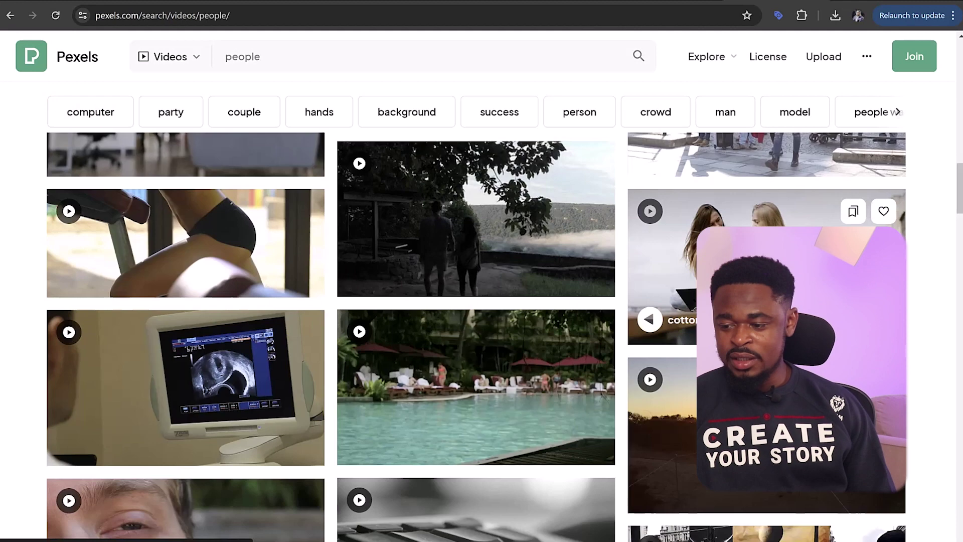
click(883, 320)
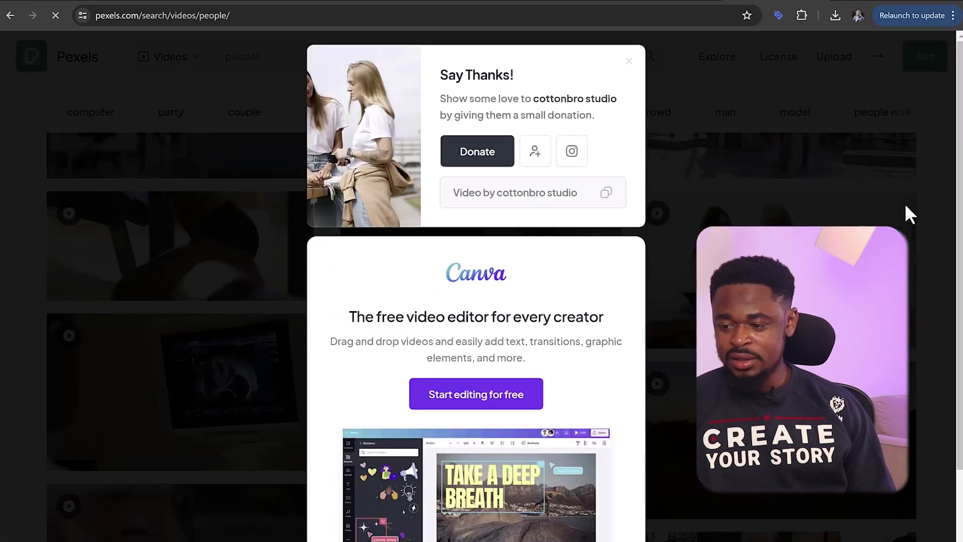
Browse the Pexels videos for "office" and download the office clip 853797-hd_1920_1080_25fps.mp4.
click(936, 257)
scroll(617, 379, down, 15)
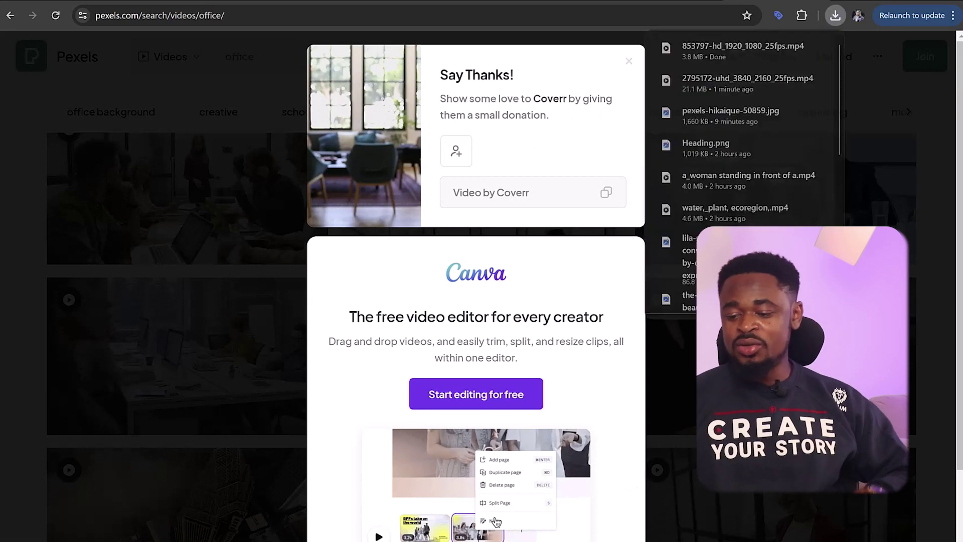
click(667, 311)
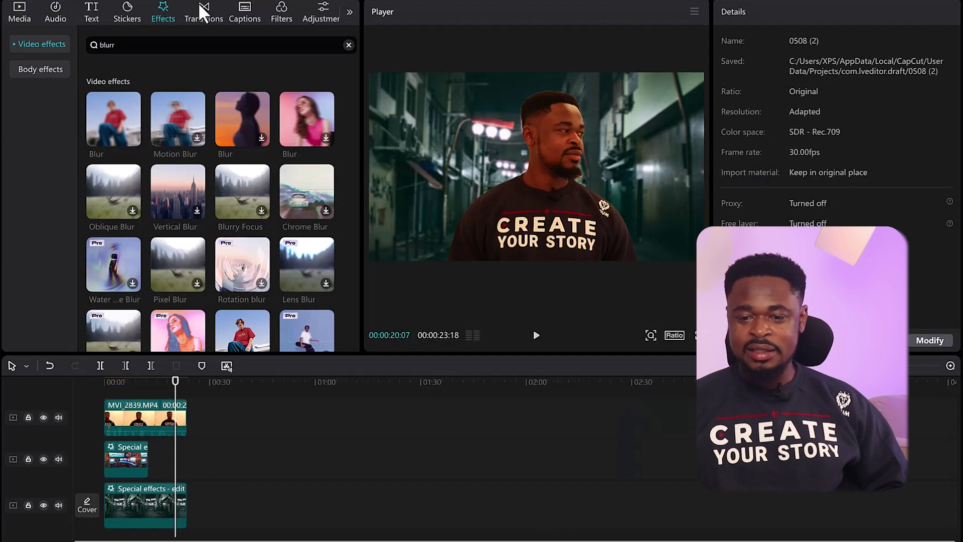
Return to CapCut and import the office video 853797-hd_1920_1080_25fps.mp4 from the Downloads folder.
click(25, 10)
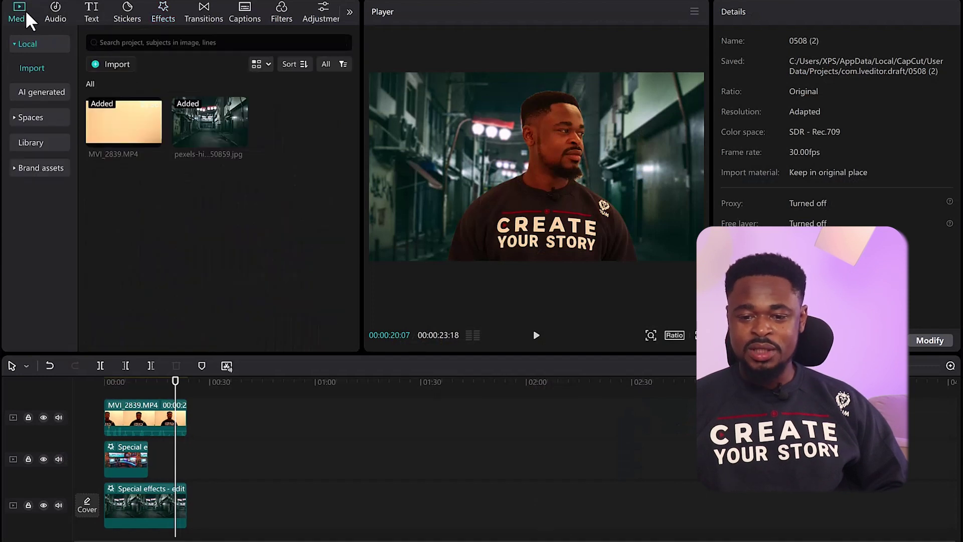
click(98, 62)
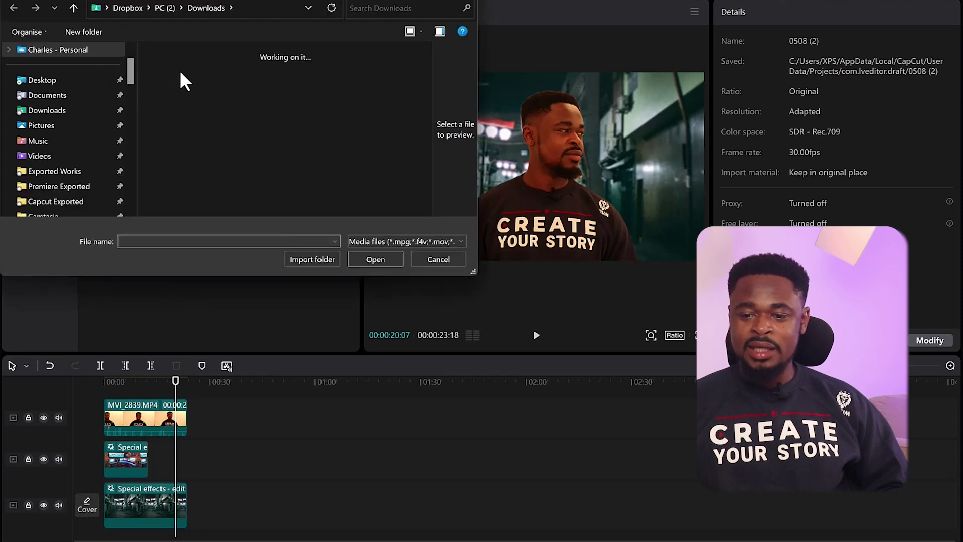
click(190, 112)
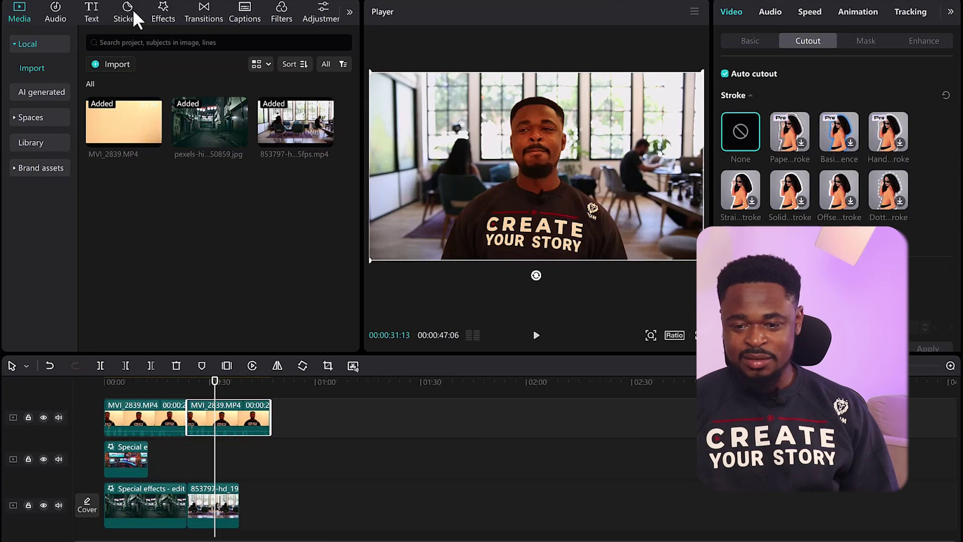
Apply the Blur video effect to the office background clip only and set its strength to 9.
click(159, 10)
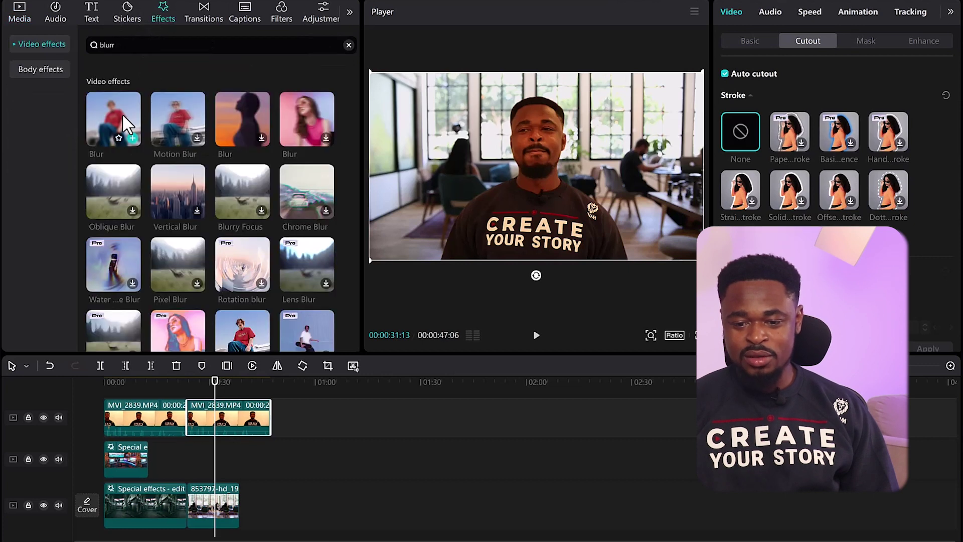
drag(127, 236, 215, 502)
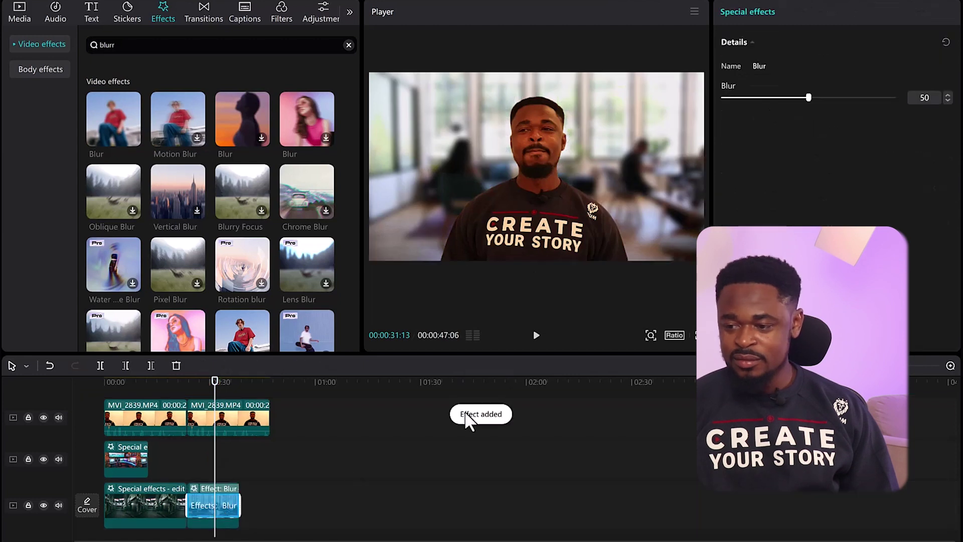
drag(773, 99, 735, 99)
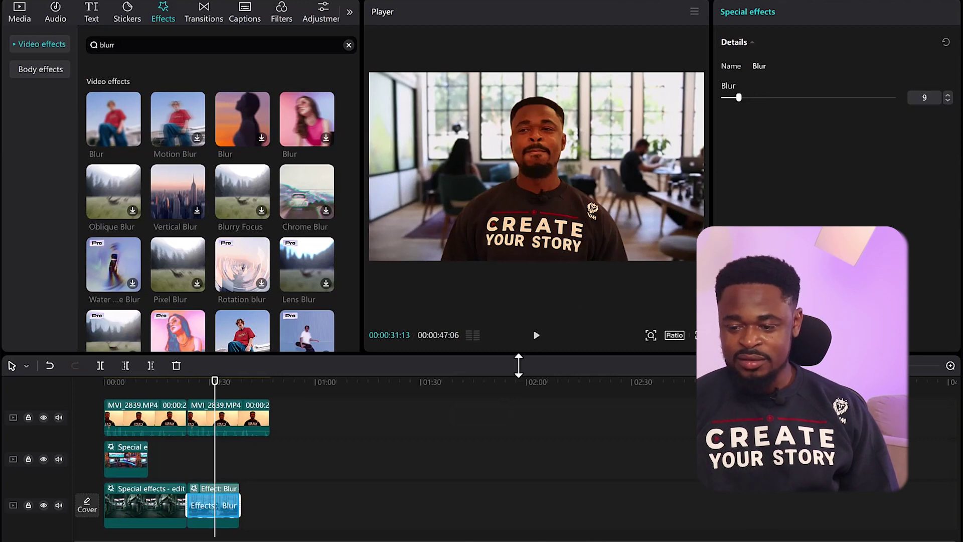
Play the office section and fill the background gap after it with a copy of the office clip ending with the speaker clip.
click(536, 336)
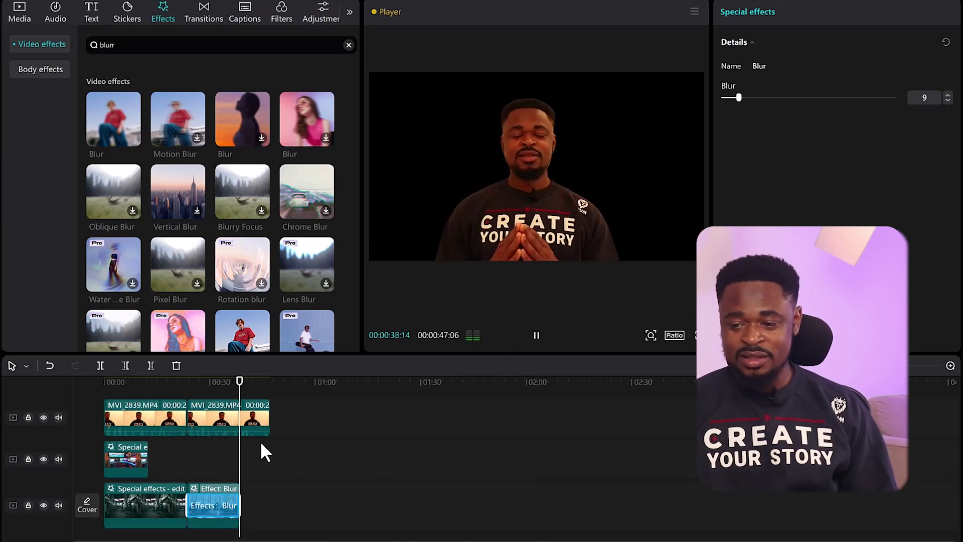
click(254, 505)
click(268, 416)
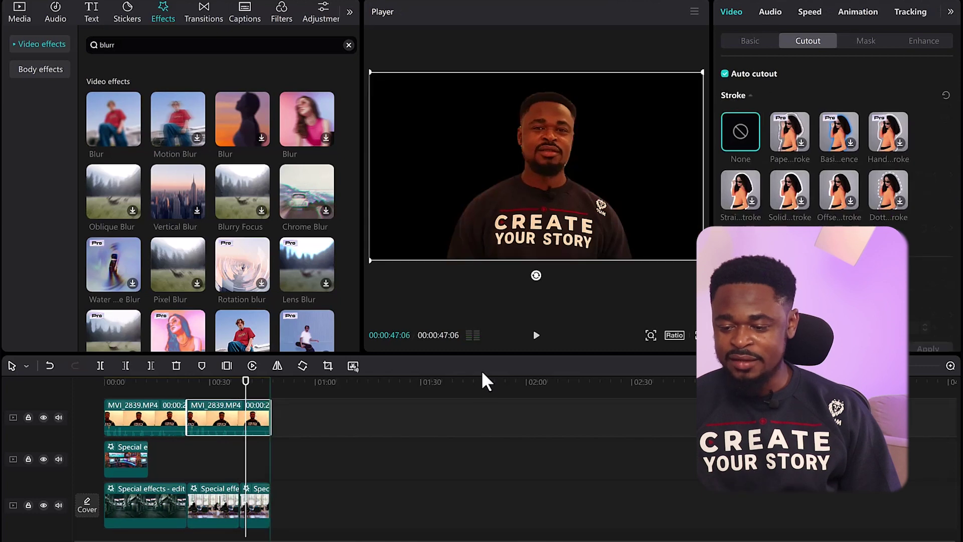
scroll(246, 428, up, 2)
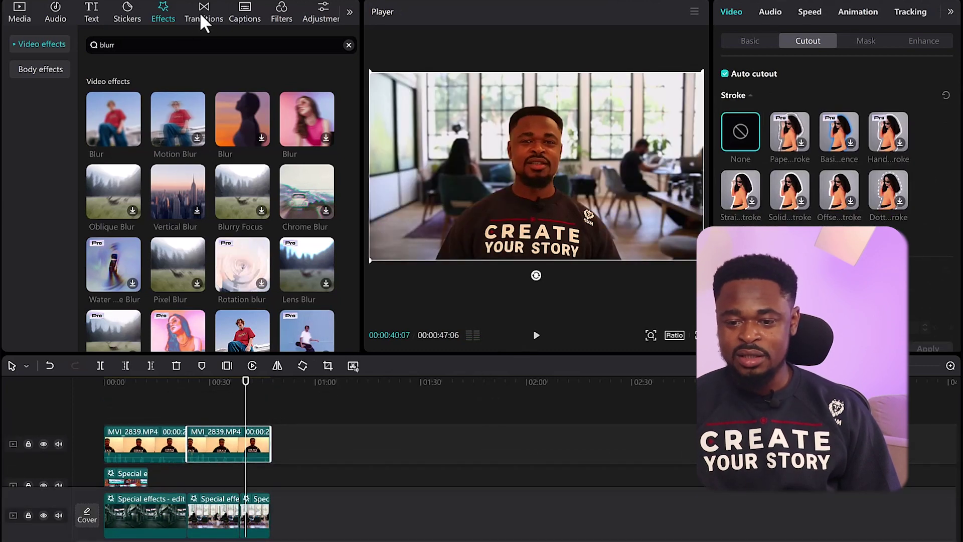
Add the Crystal Clear filter at strength 100 across the whole timeline and play back the result.
click(282, 14)
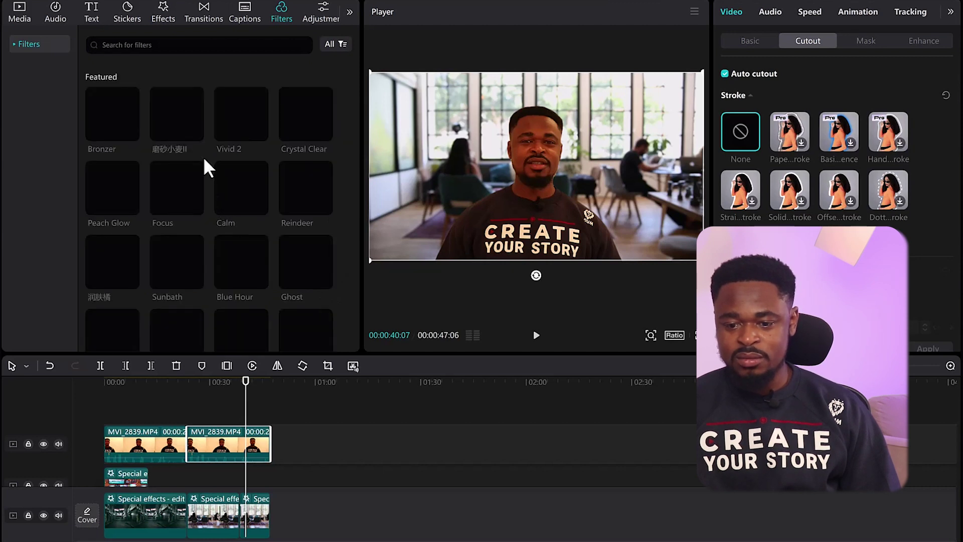
click(298, 125)
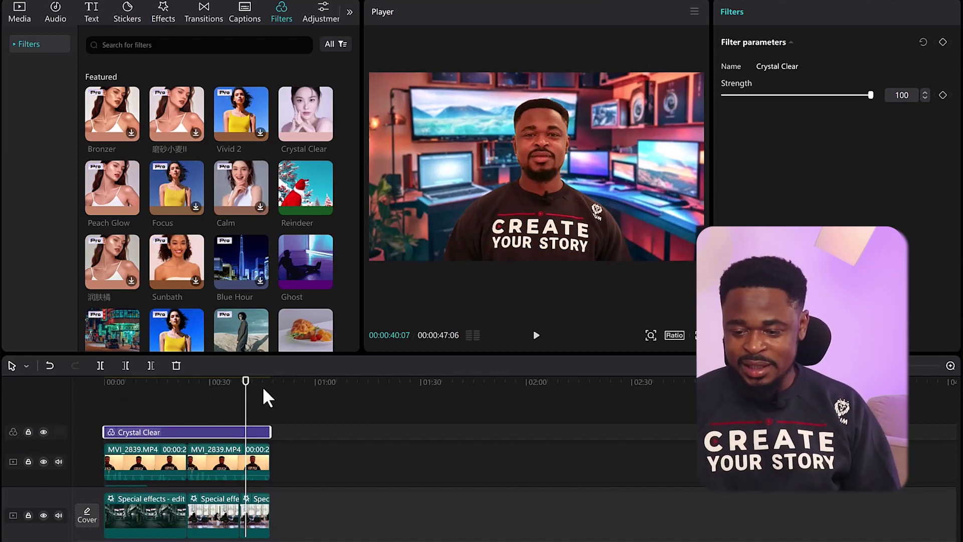
click(535, 335)
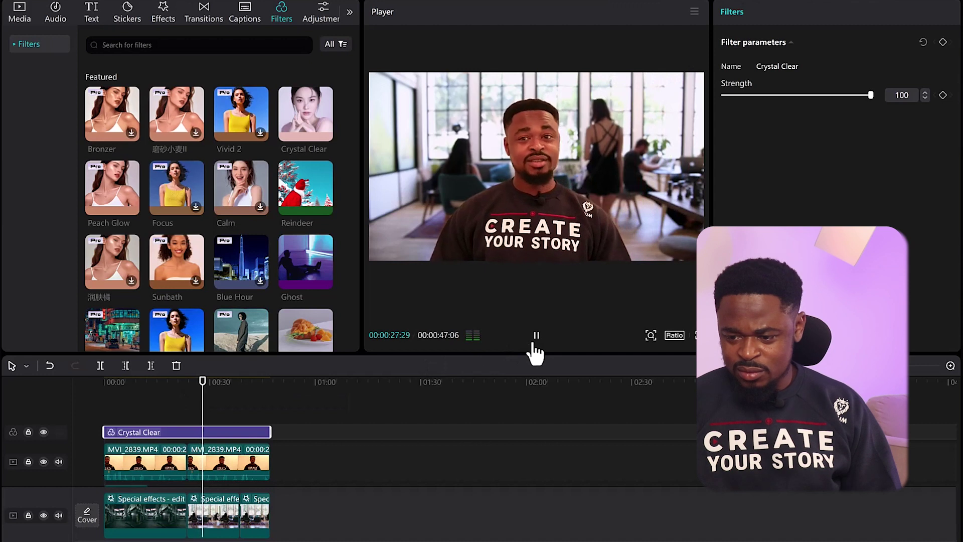